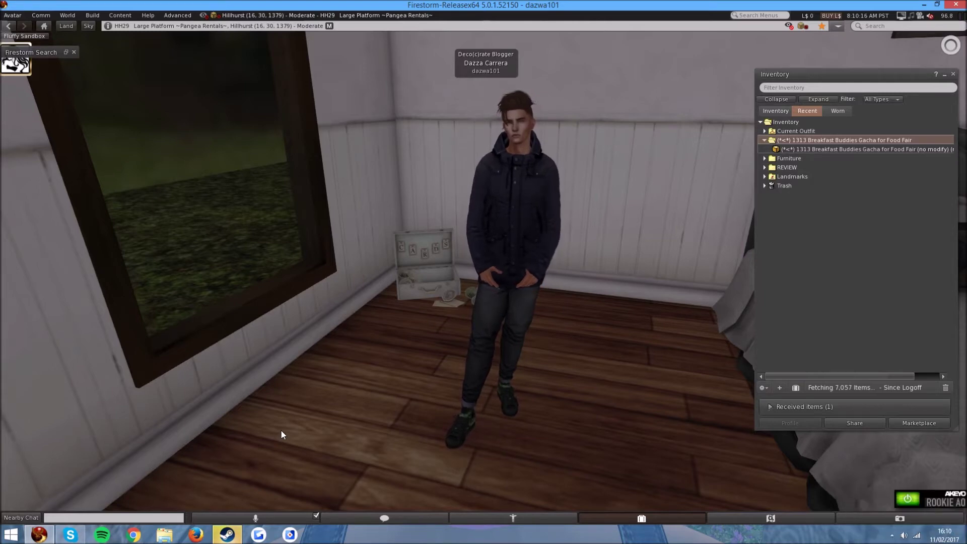
Wear the Breakfast Buddies gacha item from the inventory folder
left_click(816, 150)
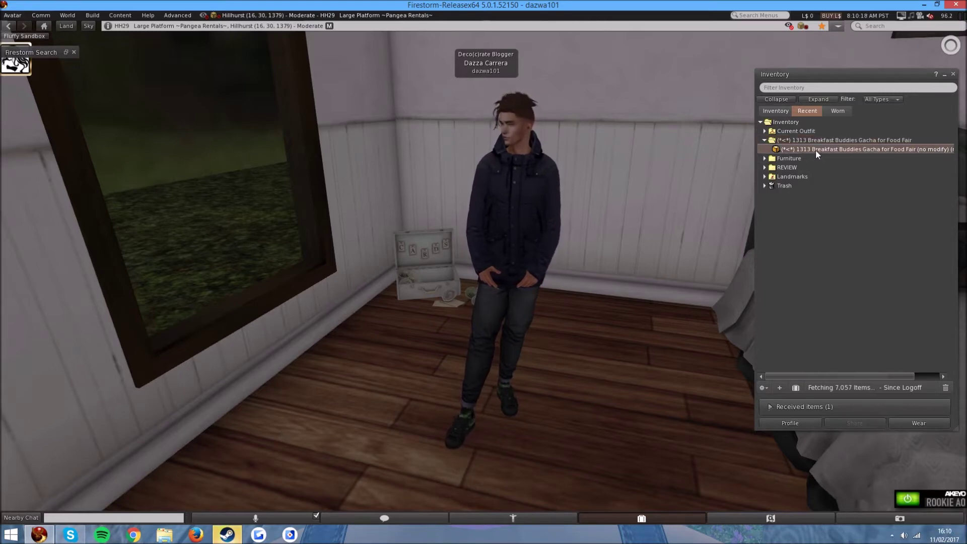
right_click(861, 148)
left_click(877, 275)
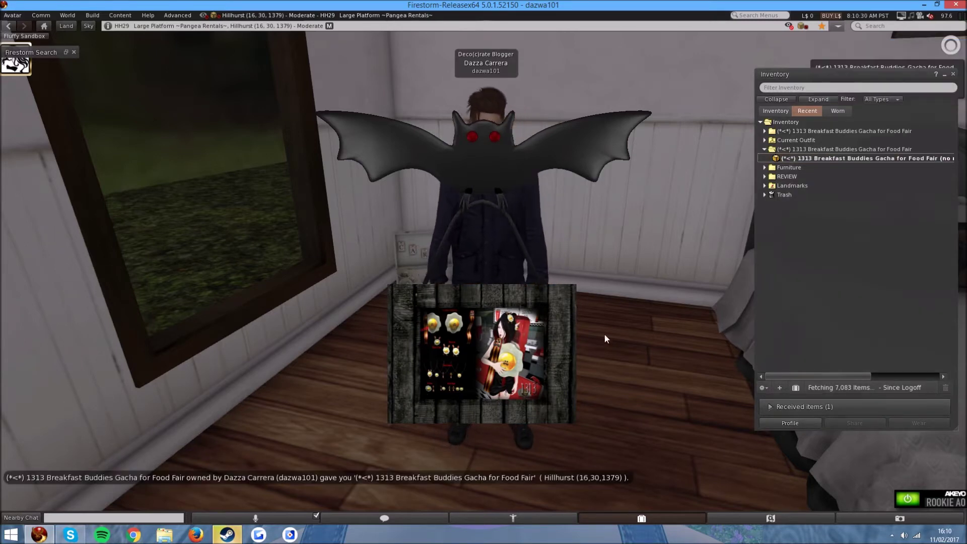
Detach the gacha board, collapse the old folder and expand the new Breakfast Buddies folder
right_click(570, 373)
left_click(539, 373)
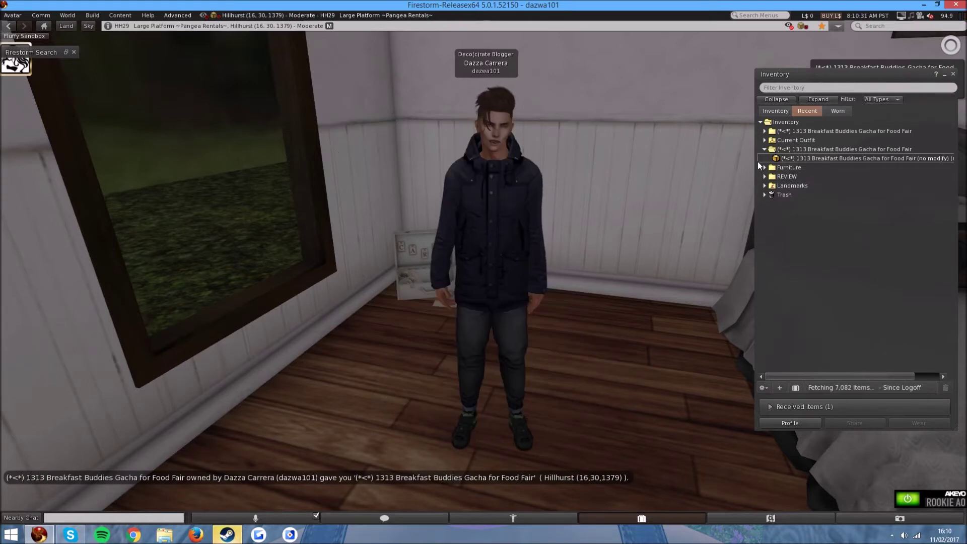
double_click(785, 147)
double_click(791, 132)
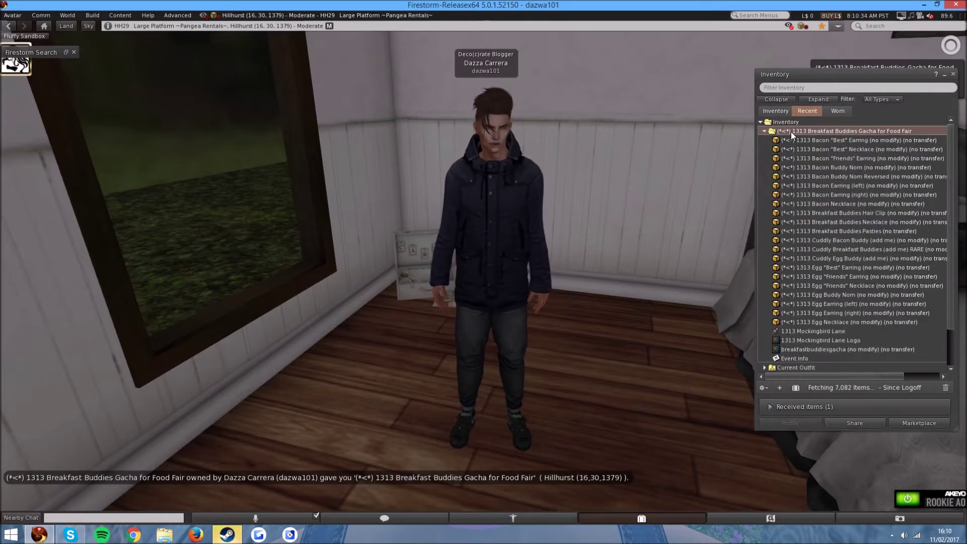
Wear the Bacon "Best" earring and zoom in on it
right_click(820, 140)
left_click(838, 280)
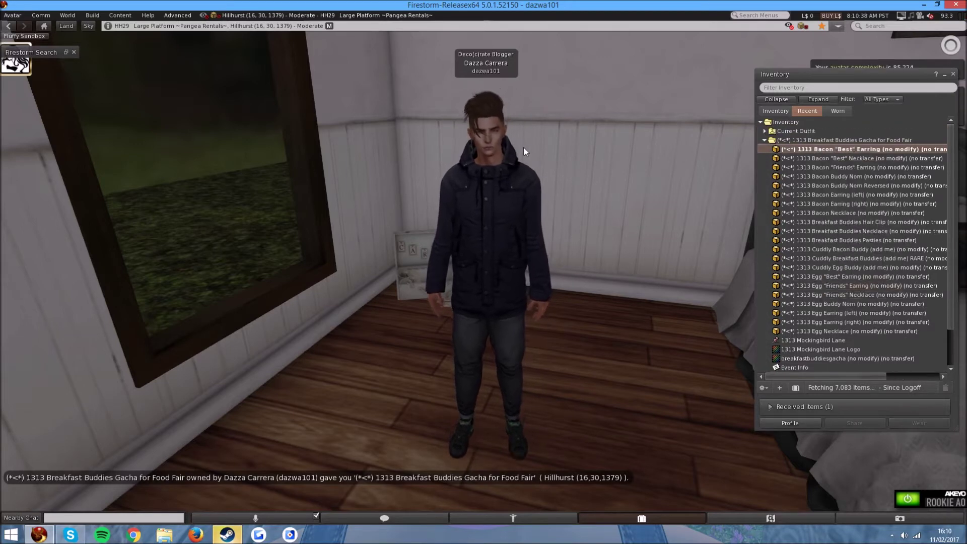
left_click(499, 144, "alt")
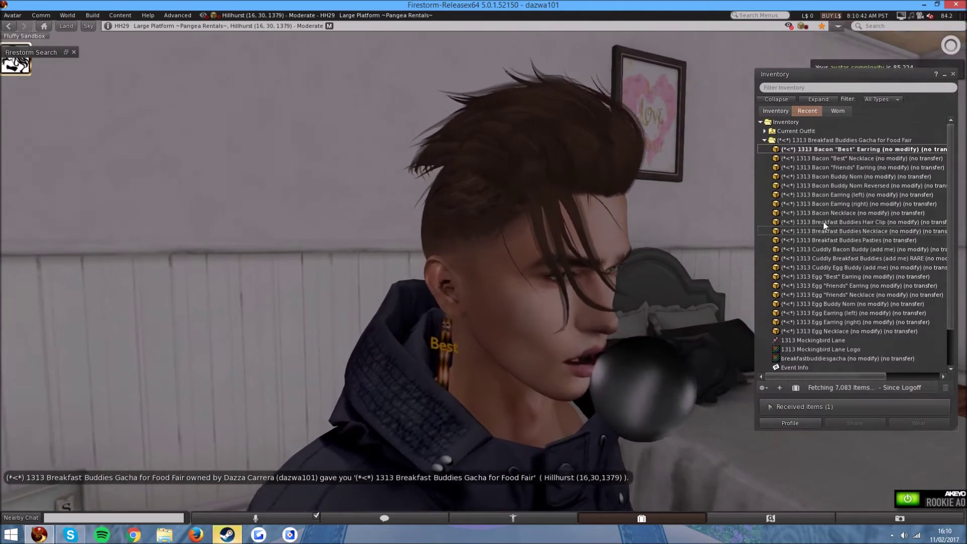
left_click_drag(455, 330, 424, 317)
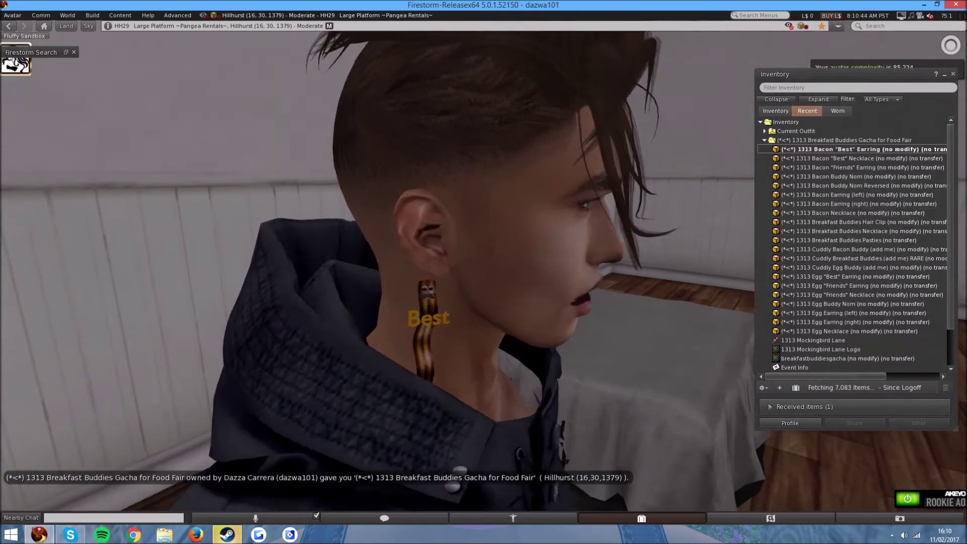
key("Escape")
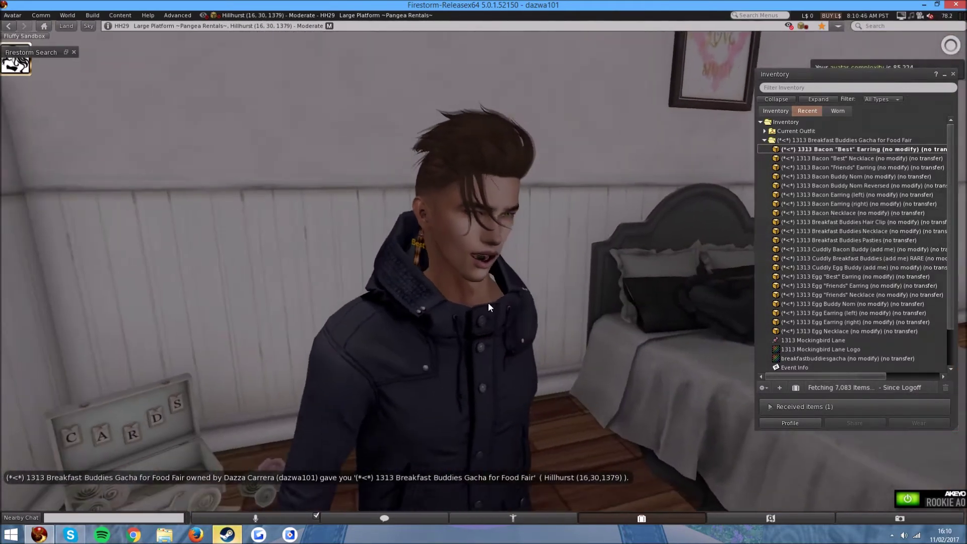
Put the avatar on the pose stand and examine the "Best" earring close-up
left_click(522, 513)
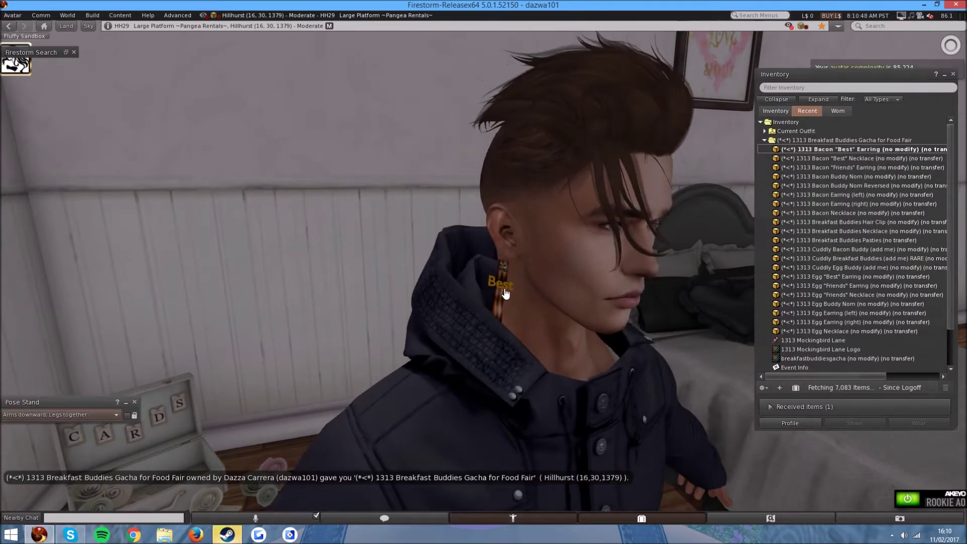
left_click(504, 293, "alt")
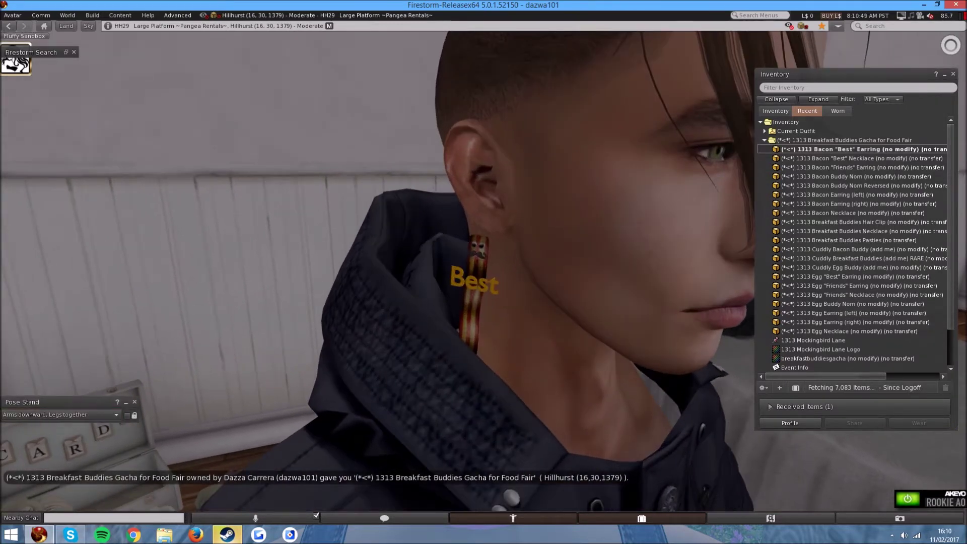
left_click_drag(505, 293, 489, 277)
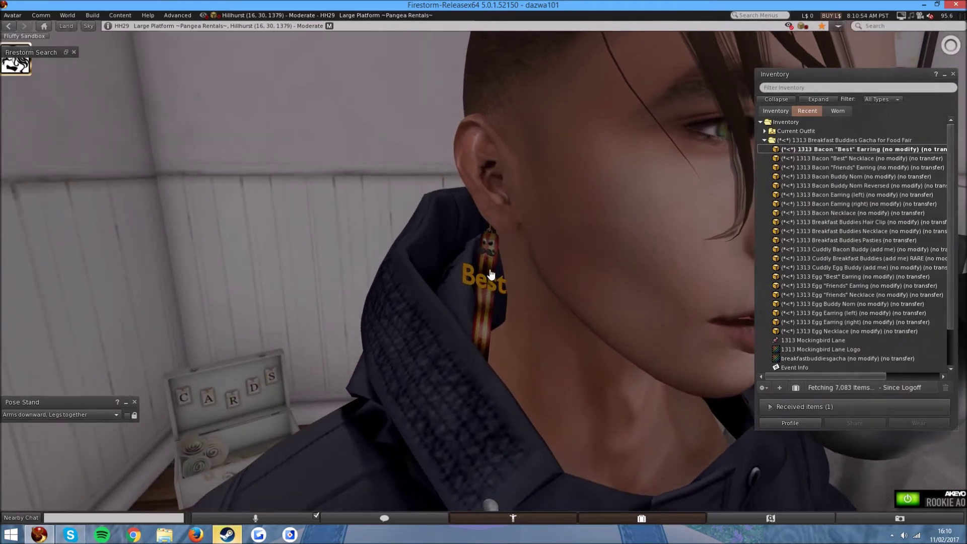
left_click_drag(493, 299, 494, 298)
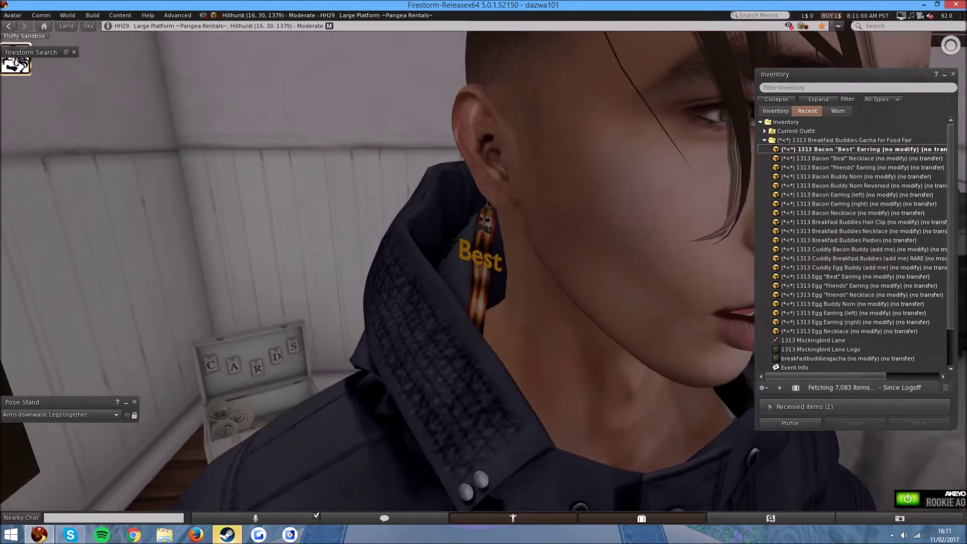
Detach the Bacon "Best" earring from the avatar
right_click(484, 271)
left_click(470, 272)
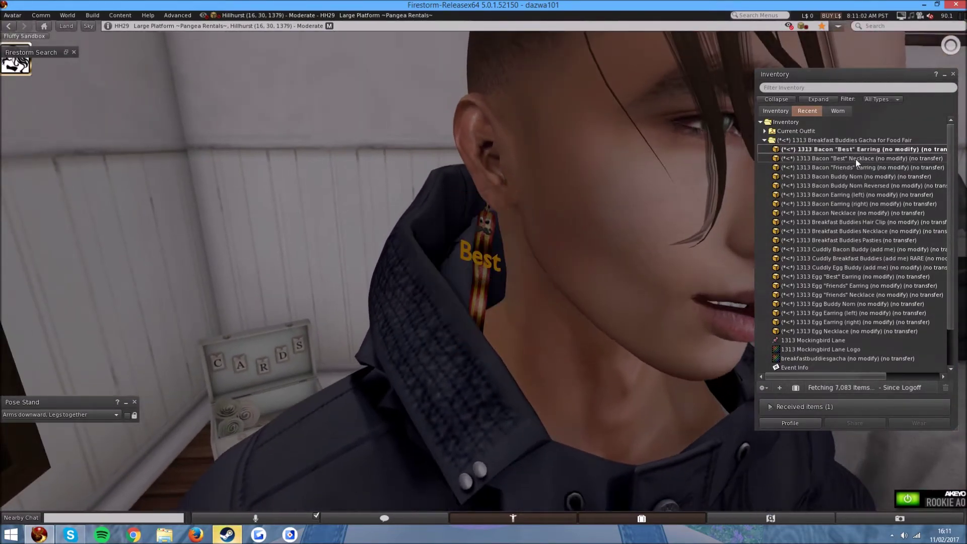
right_click(856, 159)
Wear the Bacon "Best" necklace and view the avatar's upper body
left_click(822, 278)
left_click_drag(529, 302, 484, 287)
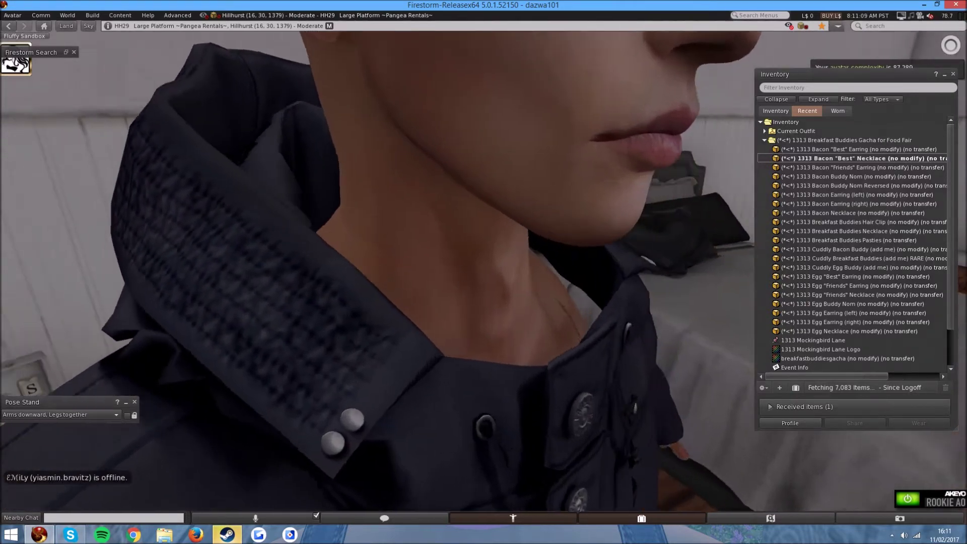
left_click_drag(485, 288, 505, 372)
Open the avatar's context menu repeatedly, resetting the view in between
right_click(506, 379)
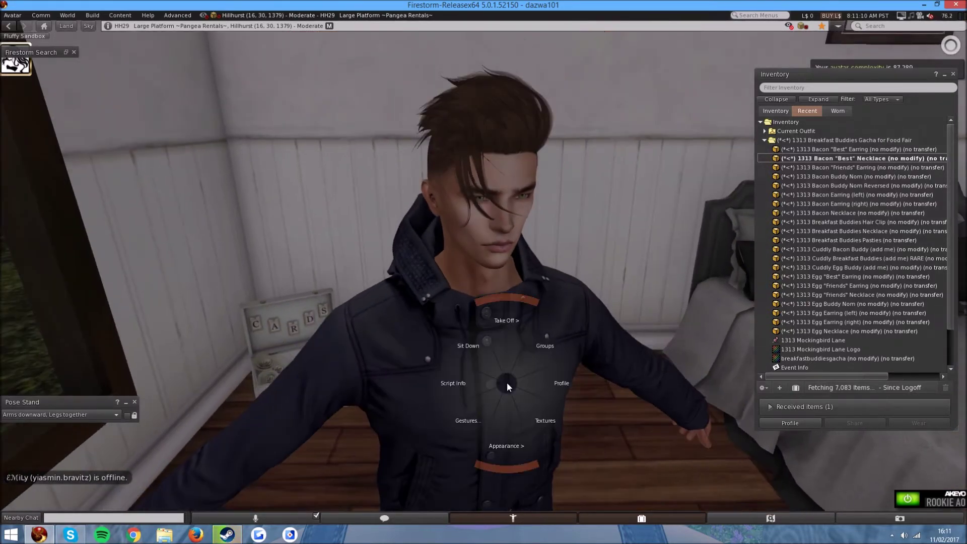
right_click(574, 307)
right_click(476, 422)
right_click(467, 329)
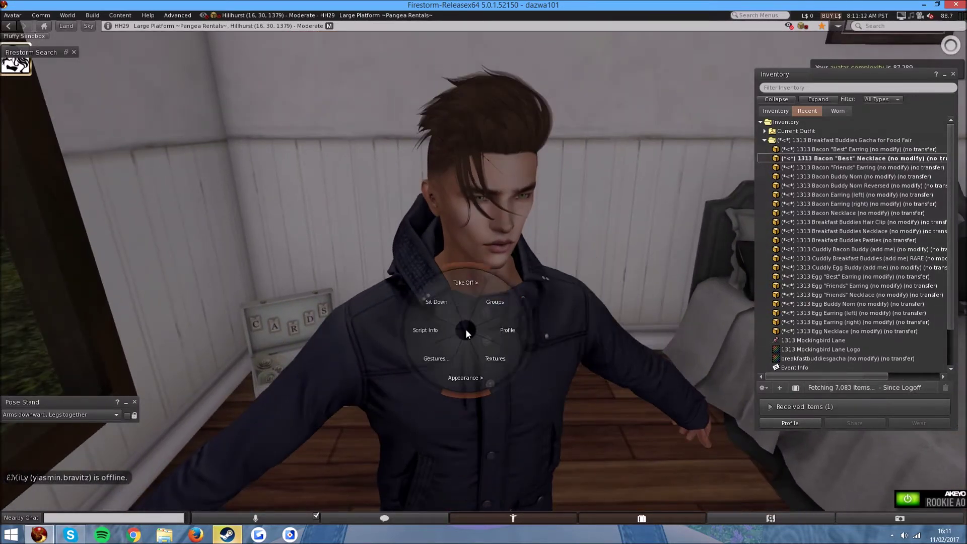
left_click(466, 330)
key("Escape")
right_click(480, 334)
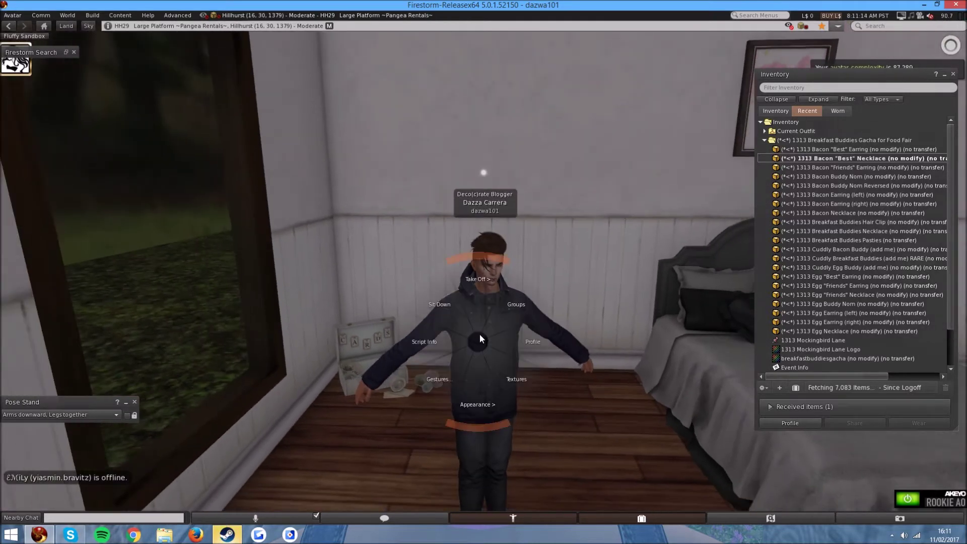
right_click(478, 393)
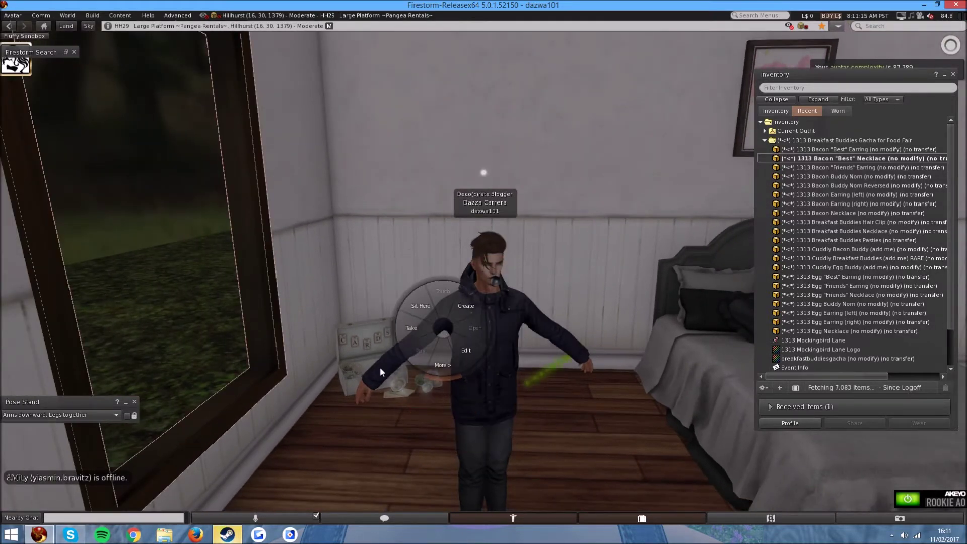
right_click(360, 345)
right_click(477, 318)
Take off the PARKER parka from the Worn list's Clothing folder
left_click(838, 111)
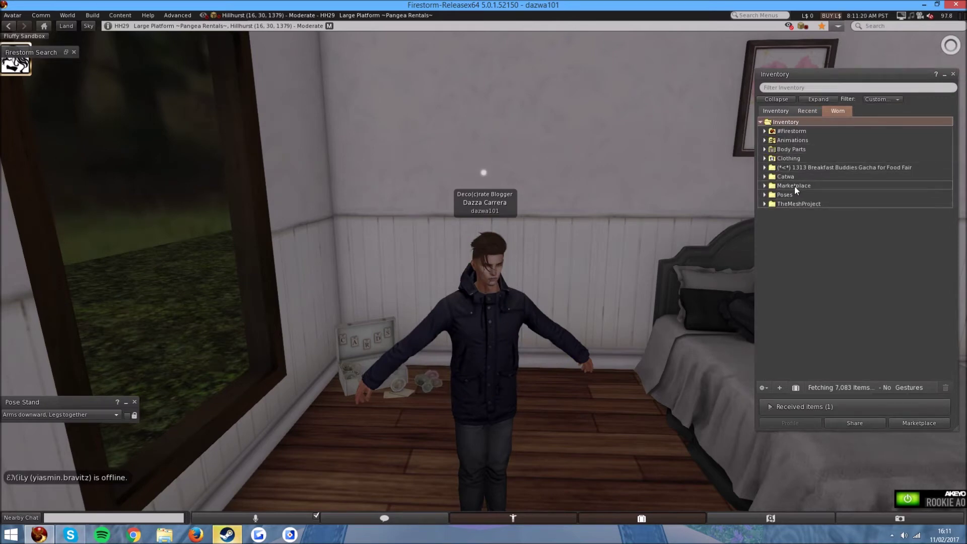
double_click(790, 158)
double_click(803, 186)
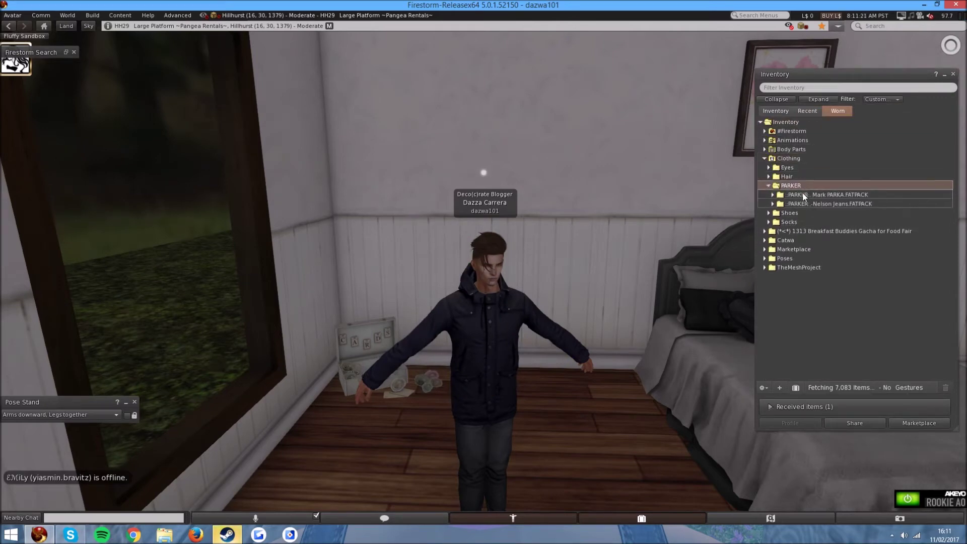
right_click(804, 195)
left_click(822, 236)
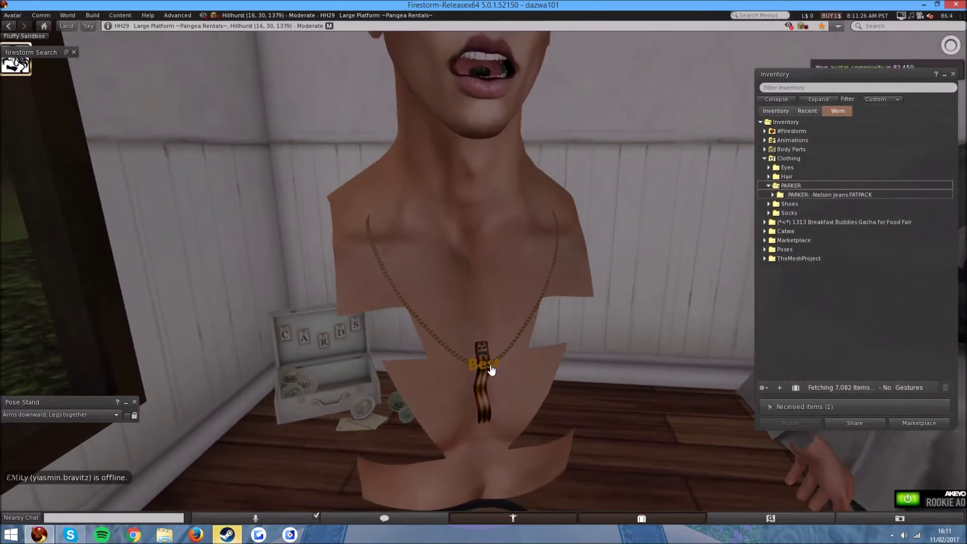
Nudge the Bacon "Best" necklace with the Y and Z arrows, then check it close-up
left_click(500, 373)
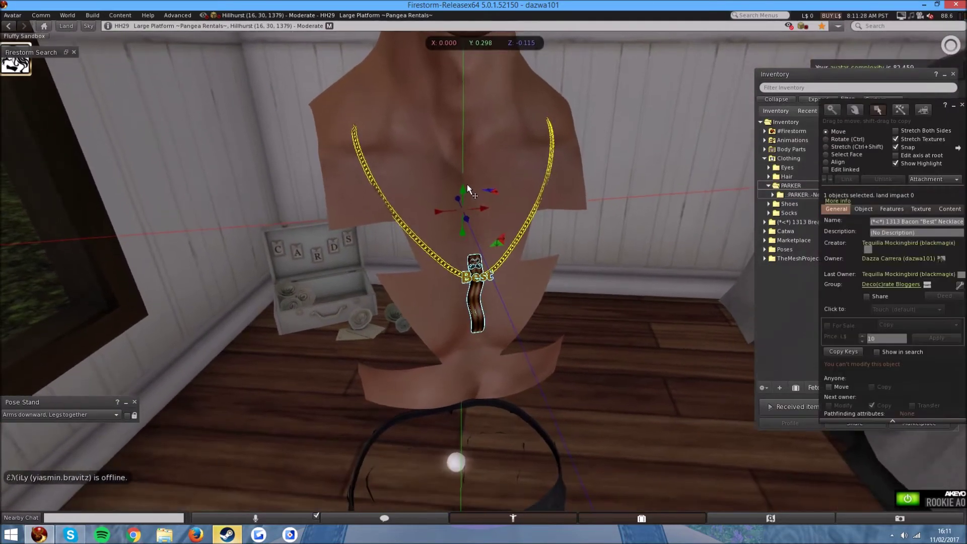
mouse_move(467, 185)
left_mouse_down()
mouse_move(463, 161)
mouse_move(529, 174)
left_mouse_up()
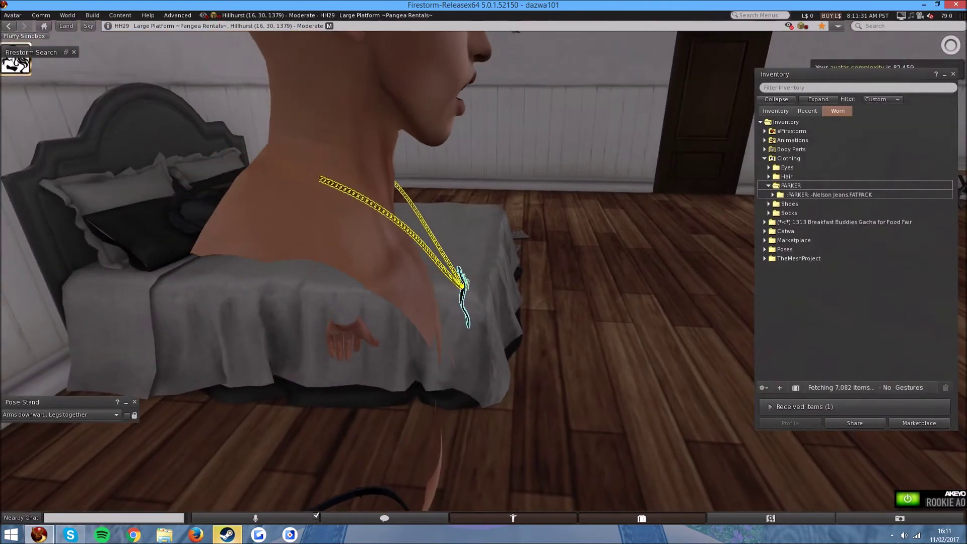
left_click(466, 273)
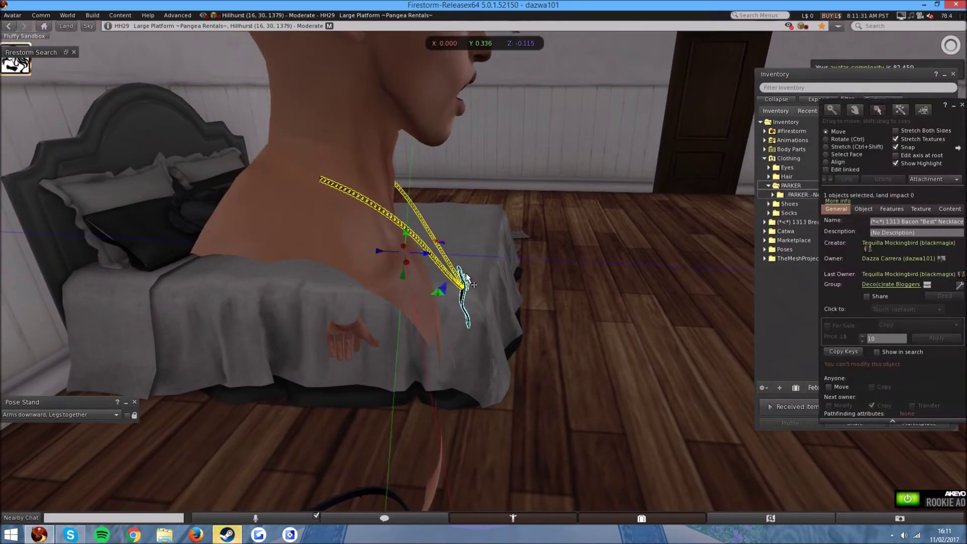
left_click_drag(427, 261, 402, 253)
mouse_move(446, 302)
left_mouse_down()
mouse_move(529, 302)
mouse_move(885, 137)
left_mouse_up()
left_click(954, 105)
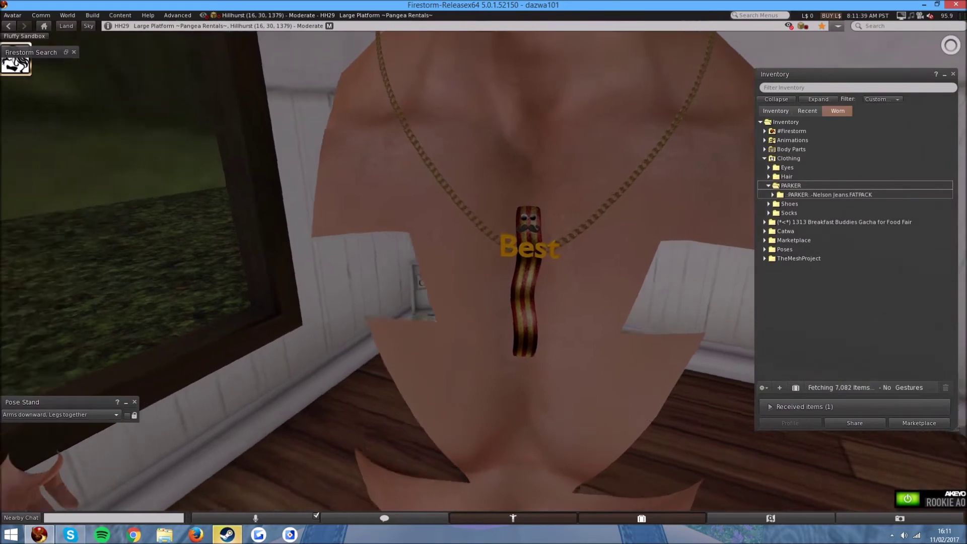
mouse_move(530, 303)
left_mouse_down()
mouse_move(484, 302)
mouse_move(529, 303)
left_mouse_up()
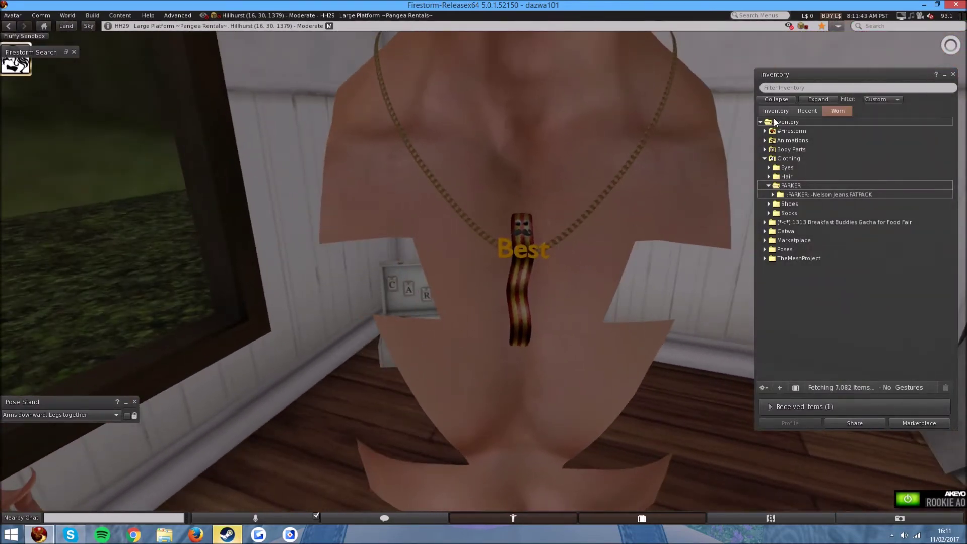
left_click(807, 111)
Wear the Bacon "Best" and "Friends" earrings and zoom in on them in profile
right_click(816, 150)
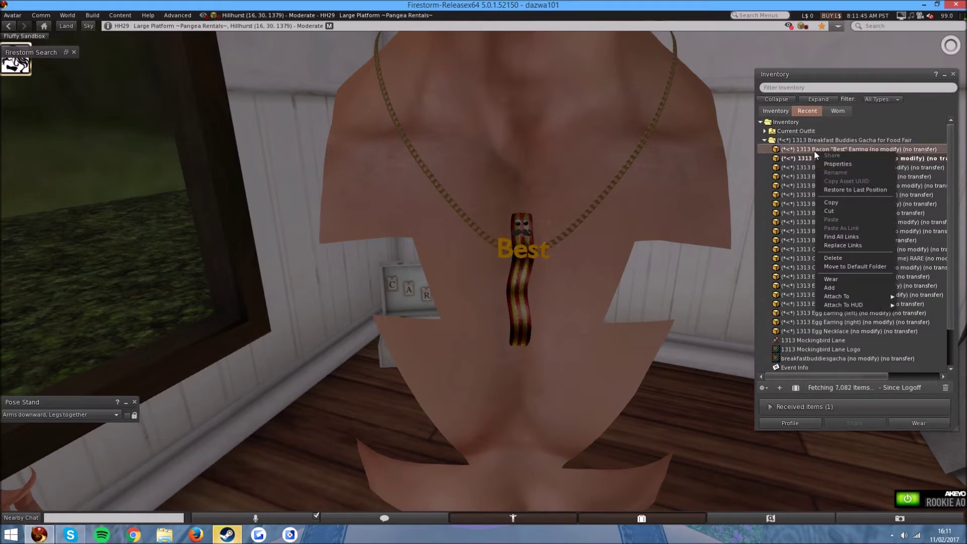
left_click(828, 289)
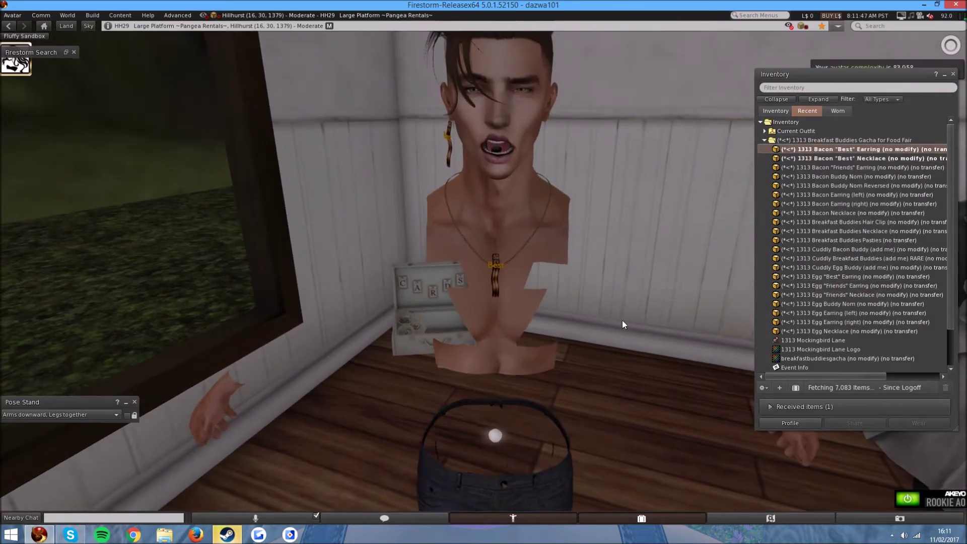
scroll(622, 324, "up", 2)
right_click(847, 168)
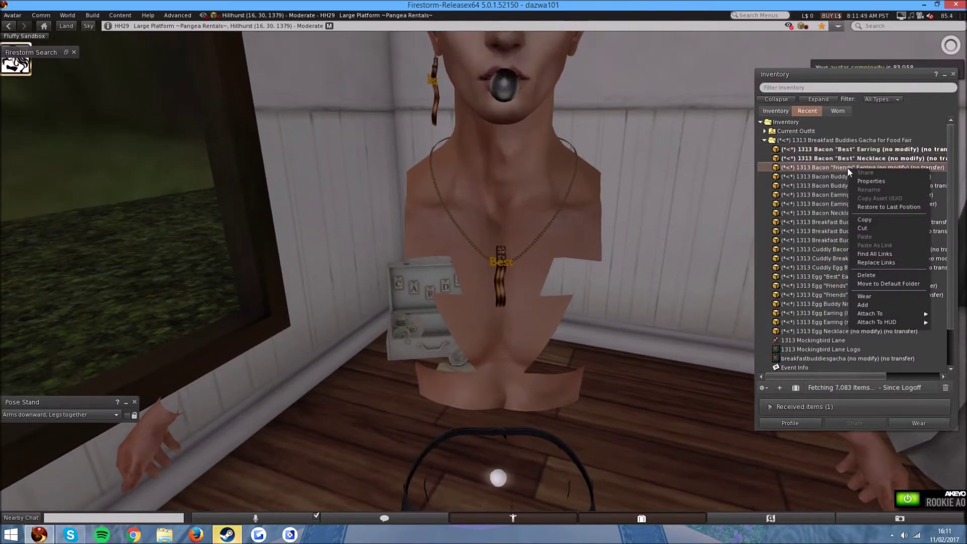
left_click(866, 304)
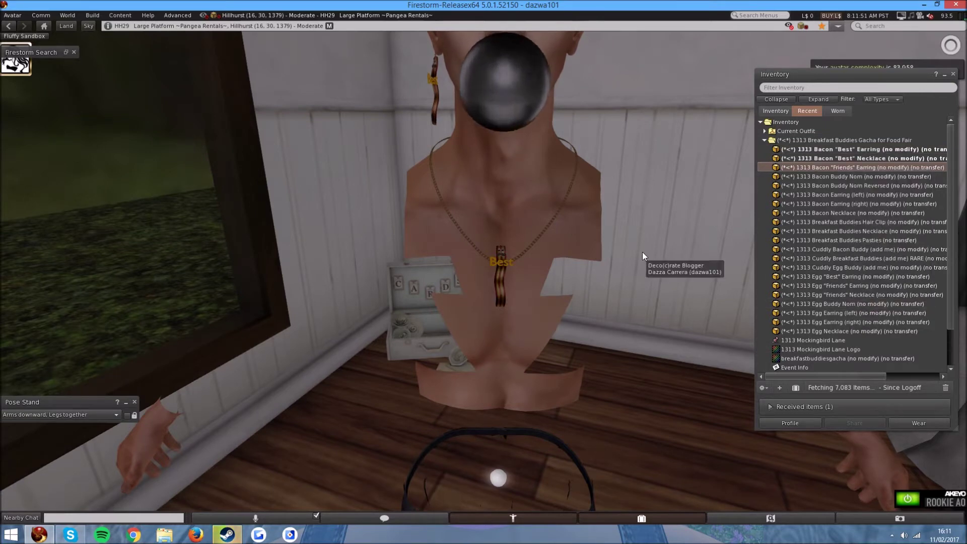
scroll(640, 254, "down", 3)
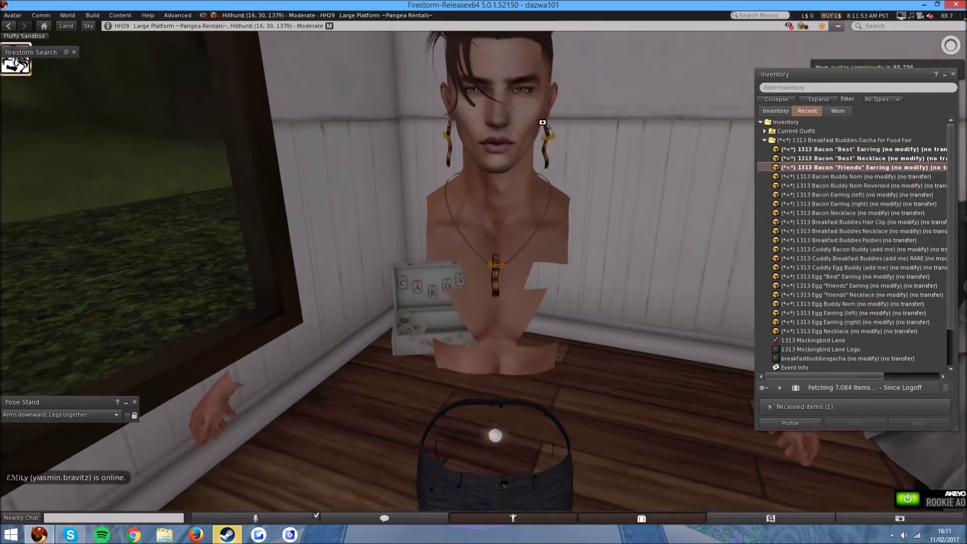
left_click(544, 123, "alt")
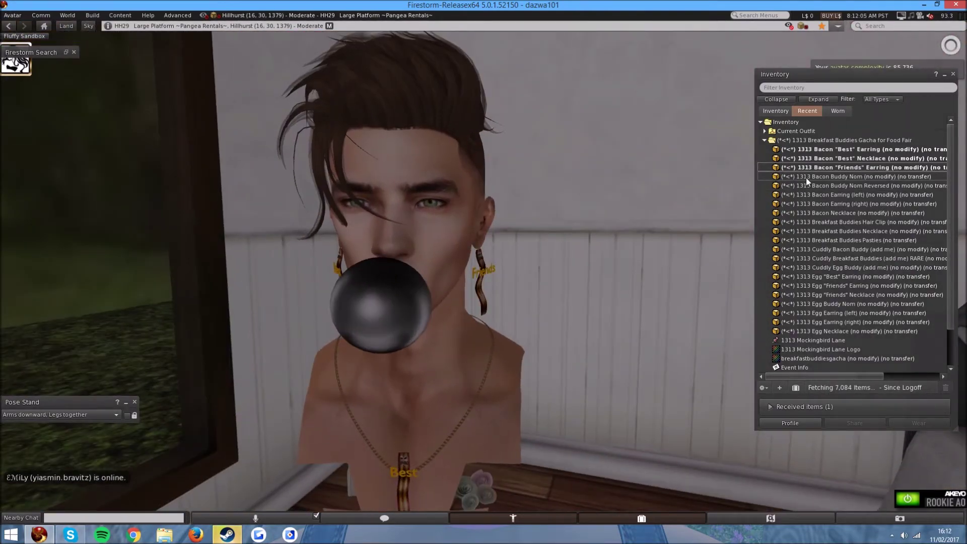
Wear the Bacon Buddy Nom and orbit around the face to check it
right_click(806, 178)
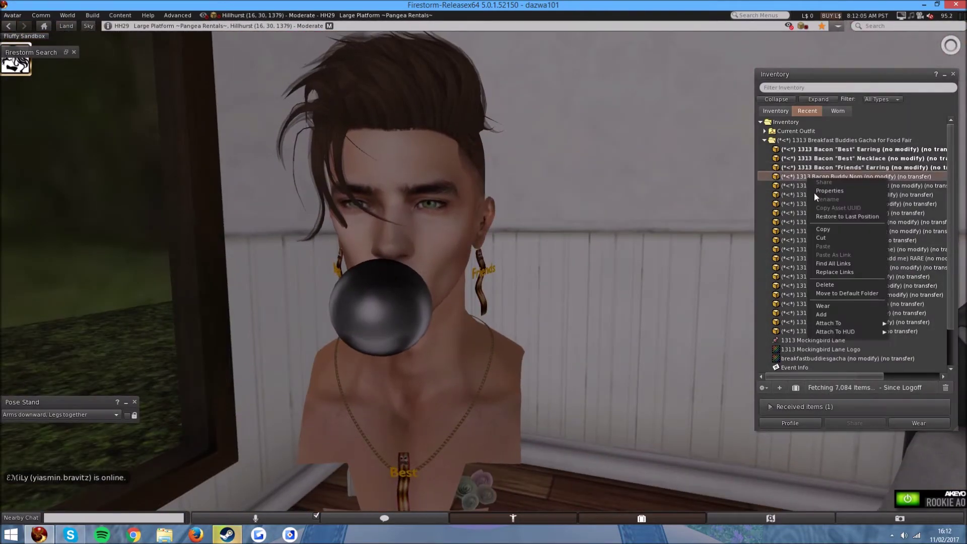
left_click(821, 314)
left_click(485, 278, "alt")
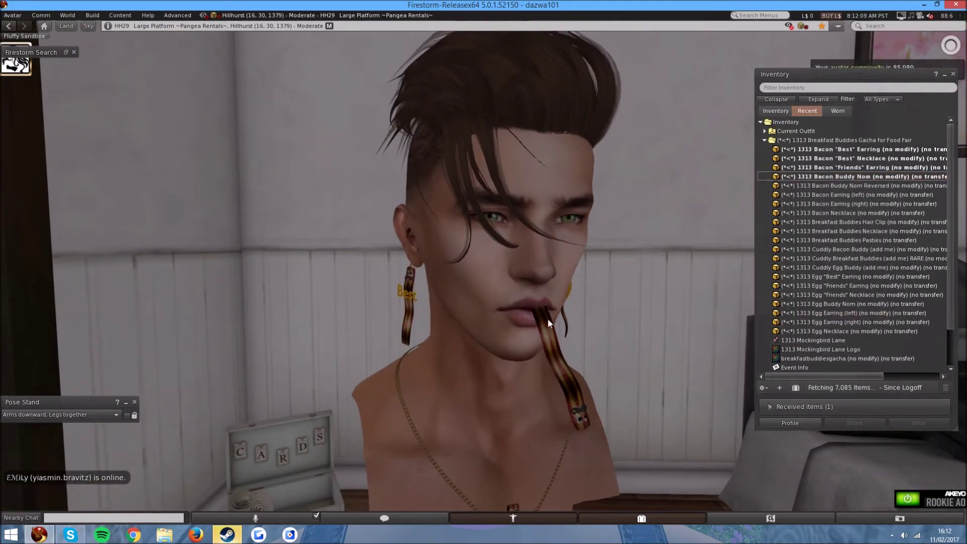
left_click_drag(548, 319, 499, 319)
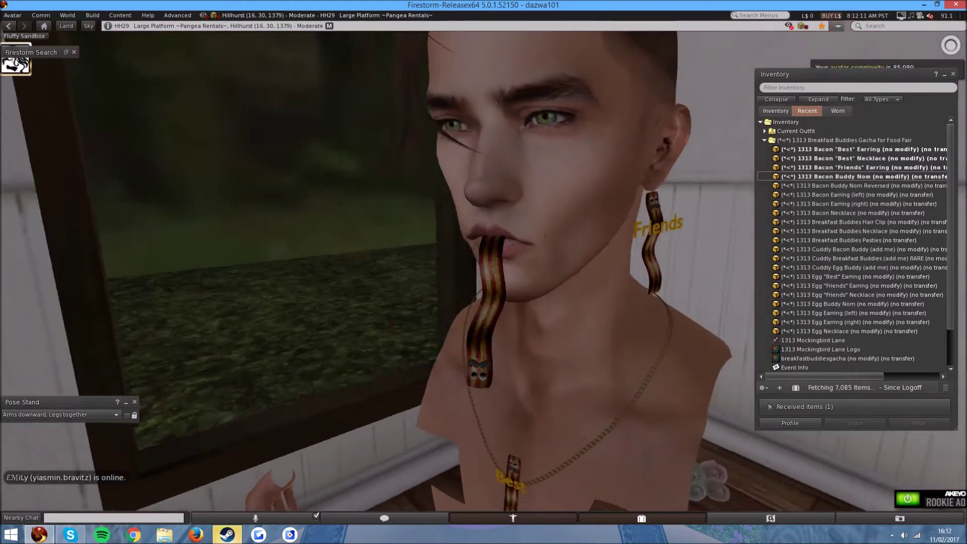
mouse_move(499, 318)
left_mouse_down()
mouse_move(548, 318)
mouse_move(486, 294)
left_mouse_up()
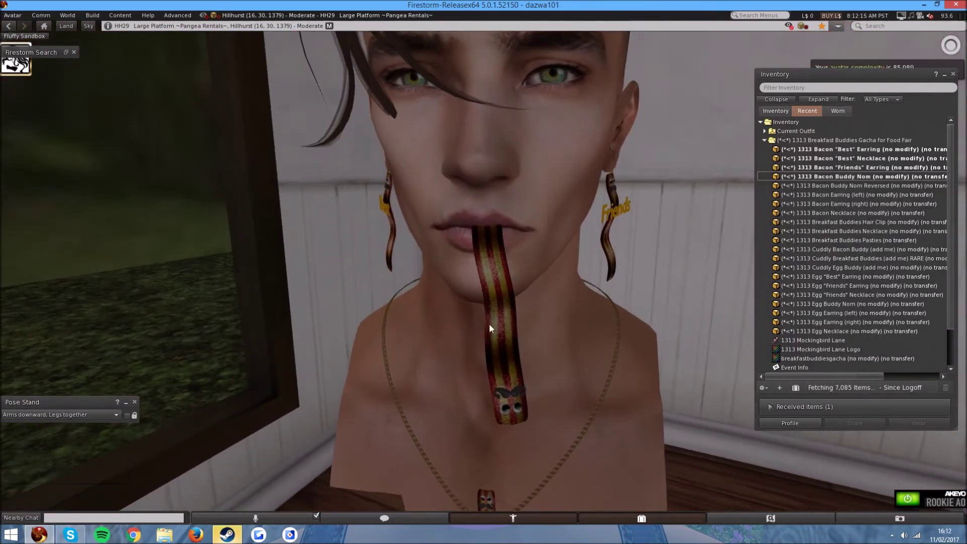
scroll(489, 325, "down", 5)
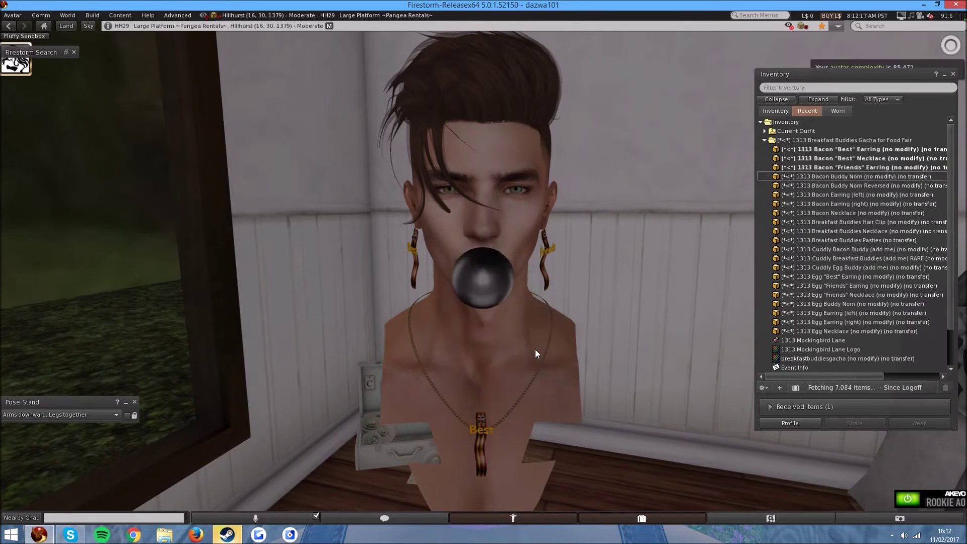
Try the Bacon Buddy Nom Reversed from the side, then detach it
right_click(836, 191)
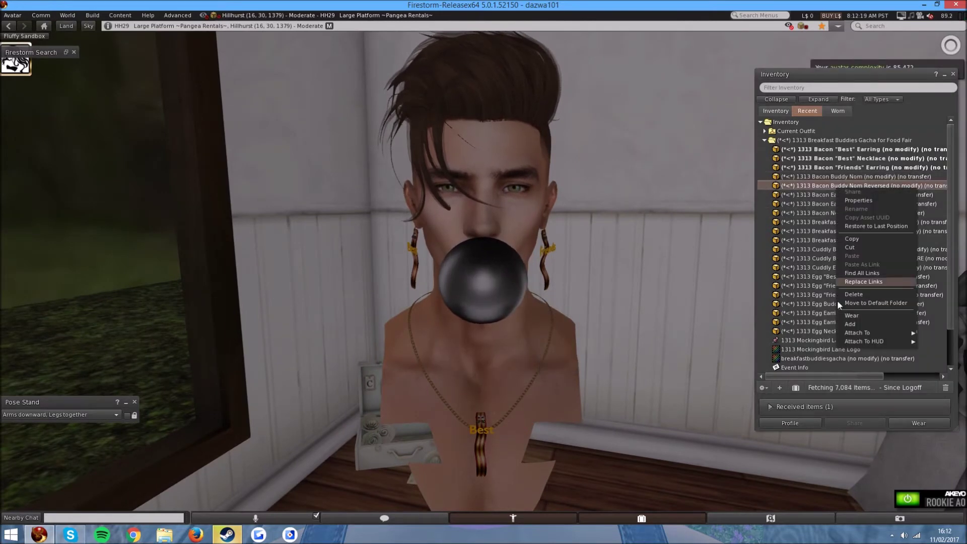
left_click(839, 321)
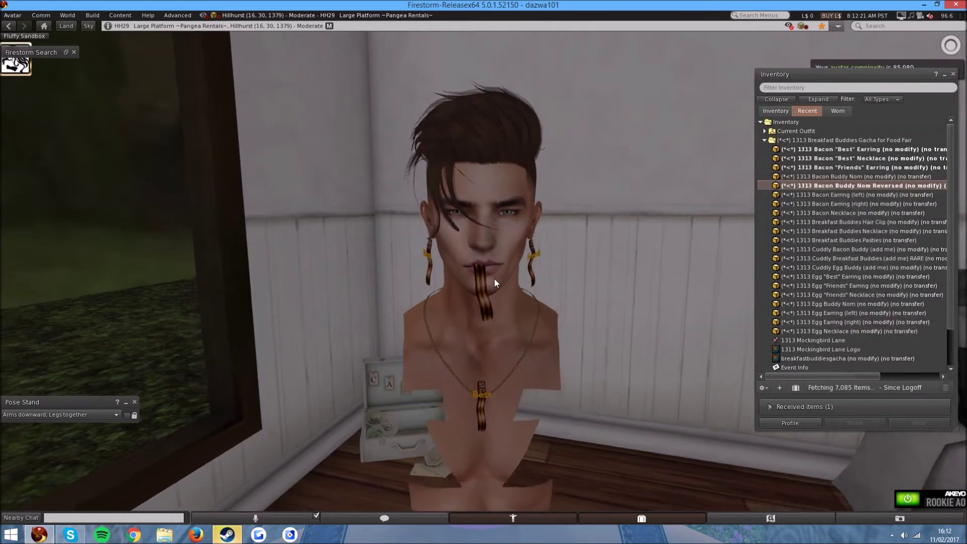
left_click_drag(485, 279, 424, 281)
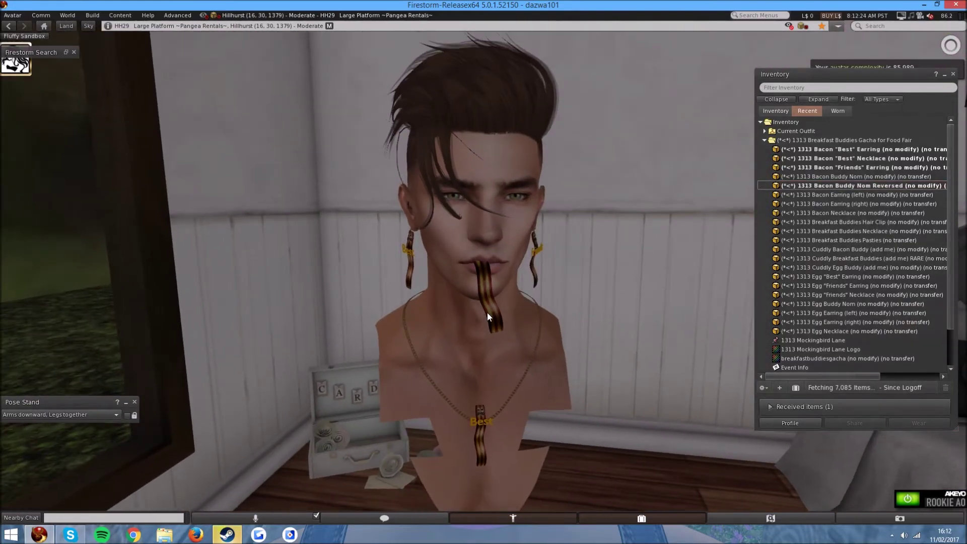
right_click(487, 314)
left_click(481, 316)
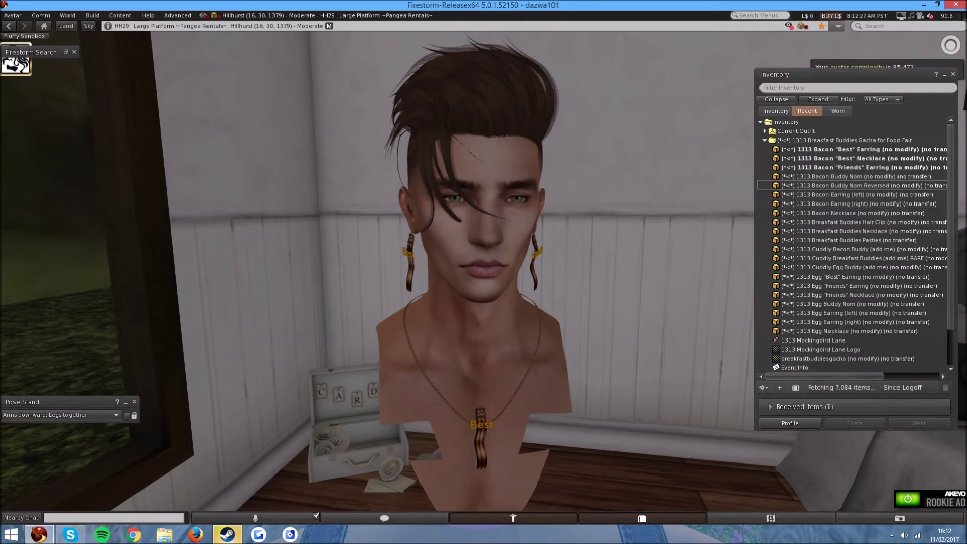
Detach the Bacon "Best" and "Friends" earrings
left_click(415, 290, "alt")
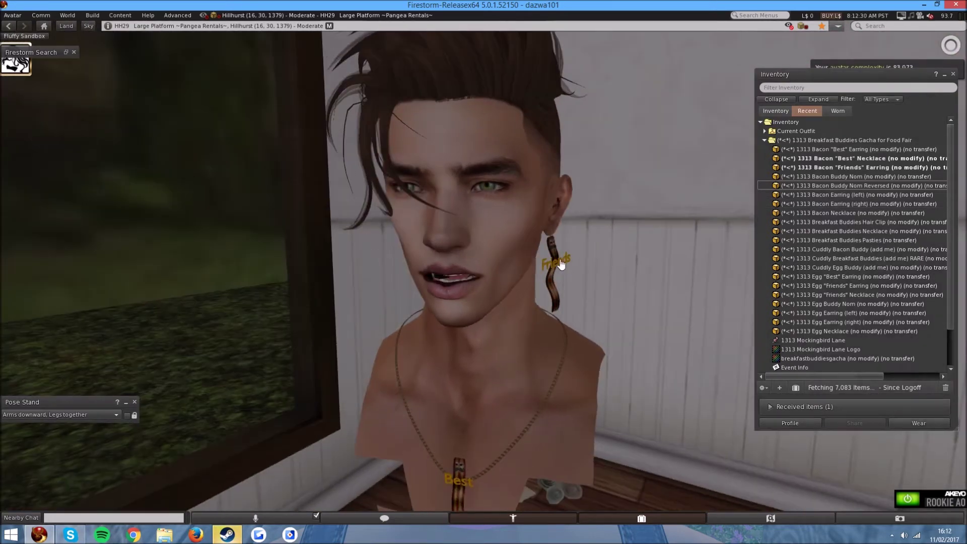
right_click(551, 261)
left_click(552, 262)
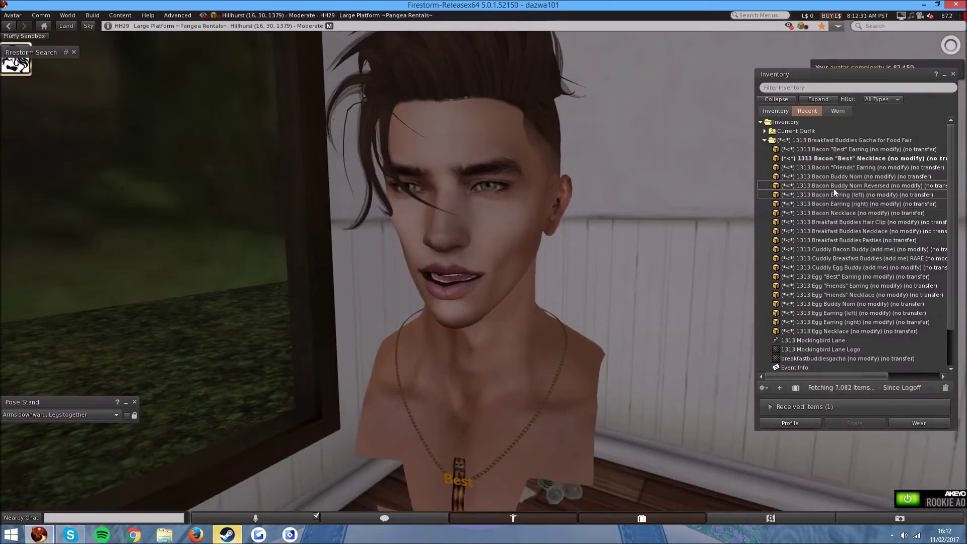
Wear the left and right Bacon Earrings and check both sides of the head
right_click(839, 196)
left_click(847, 332)
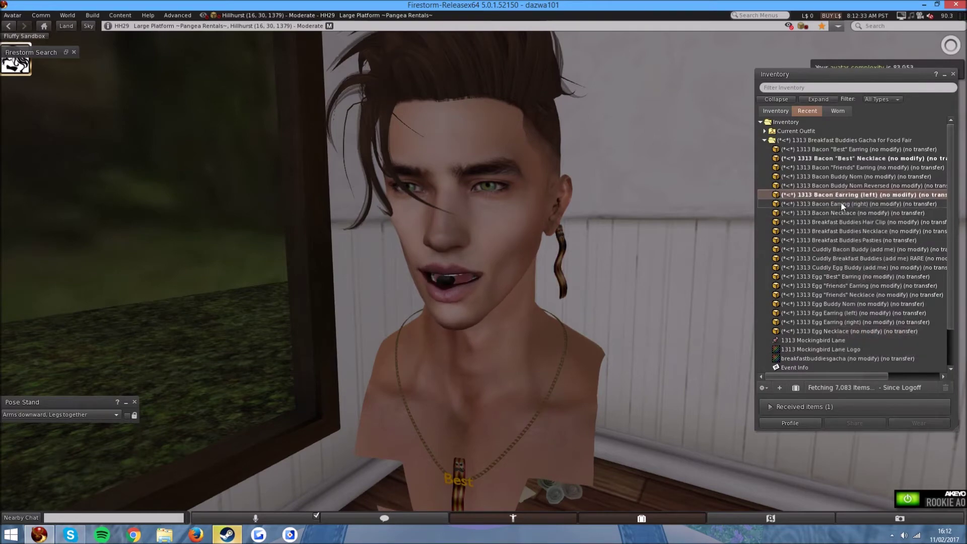
right_click(842, 202)
left_click(855, 333)
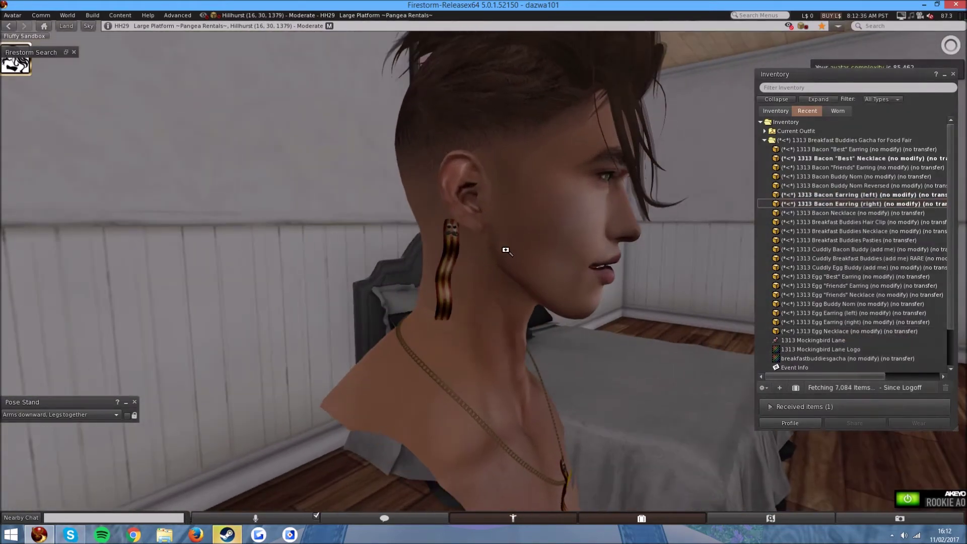
left_click_drag(506, 250, 505, 249)
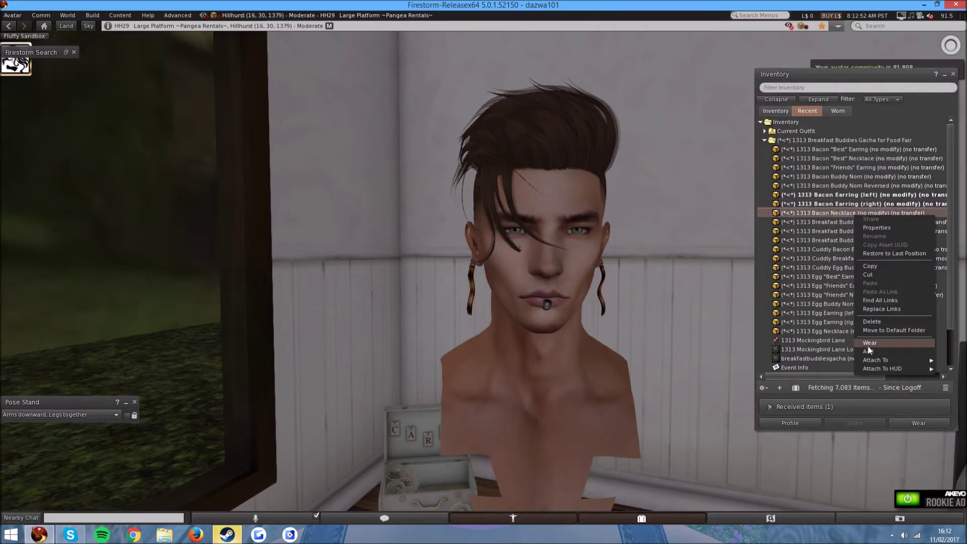
Wear the plain Bacon Necklace and raise it slightly with the green arrow
left_click_drag(816, 345, 505, 376)
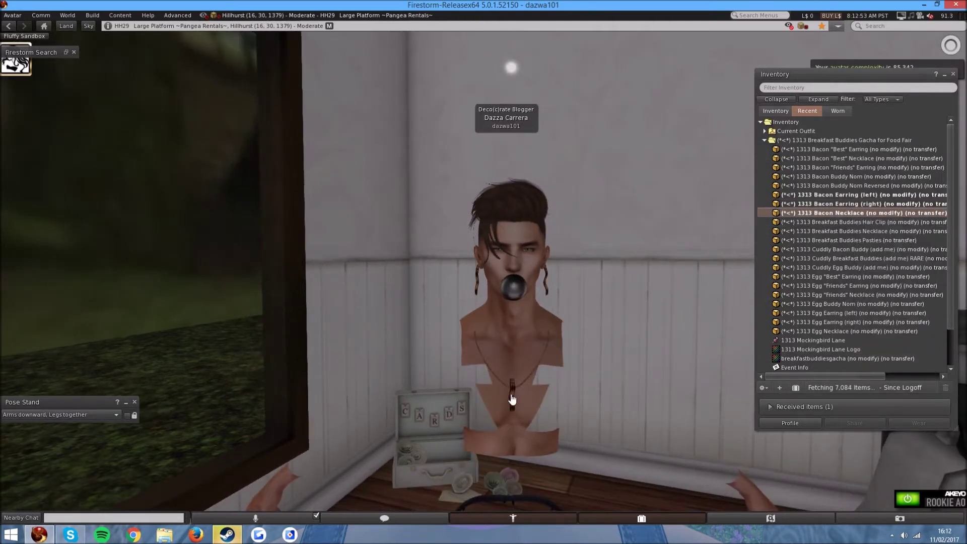
left_click(512, 399, "alt")
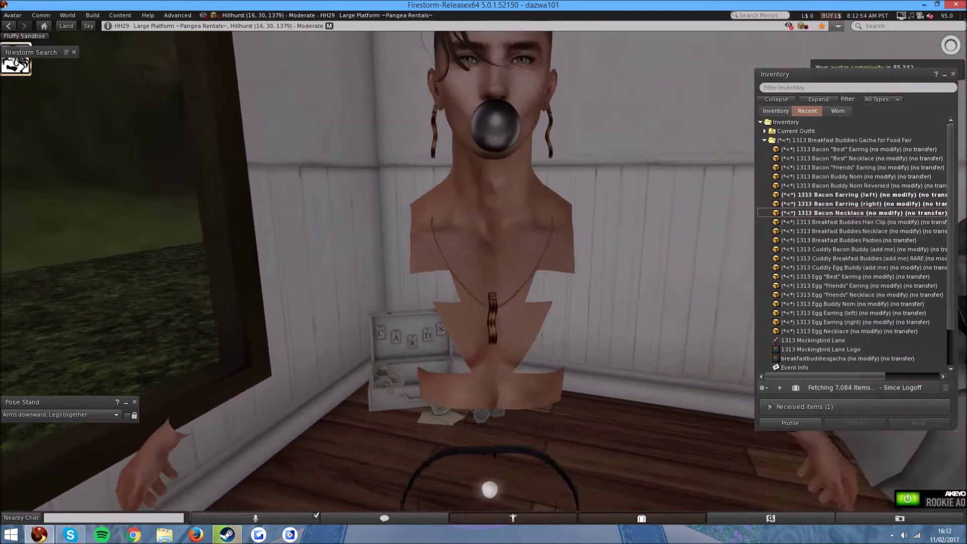
key("ctrl+3")
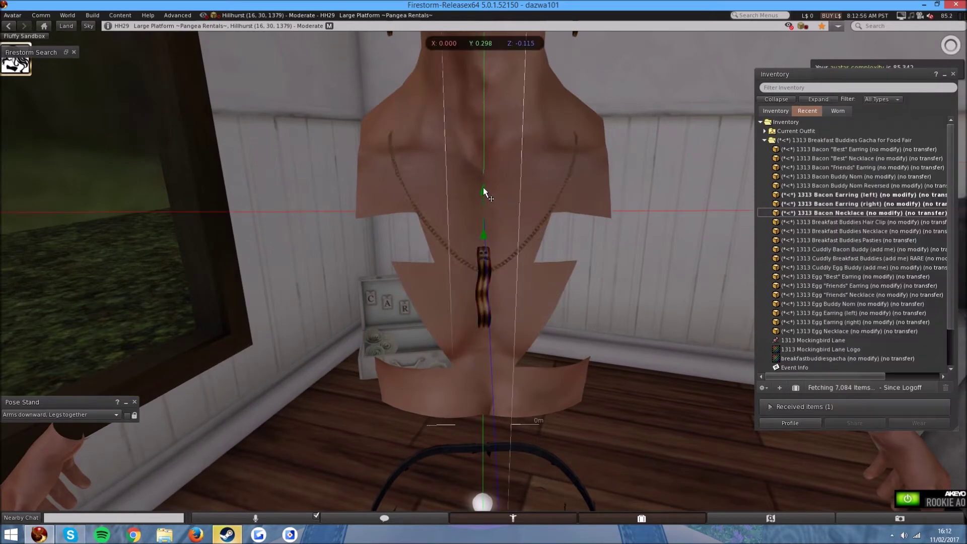
mouse_move(487, 194)
left_mouse_down()
mouse_move(488, 143)
mouse_move(485, 157)
left_mouse_up()
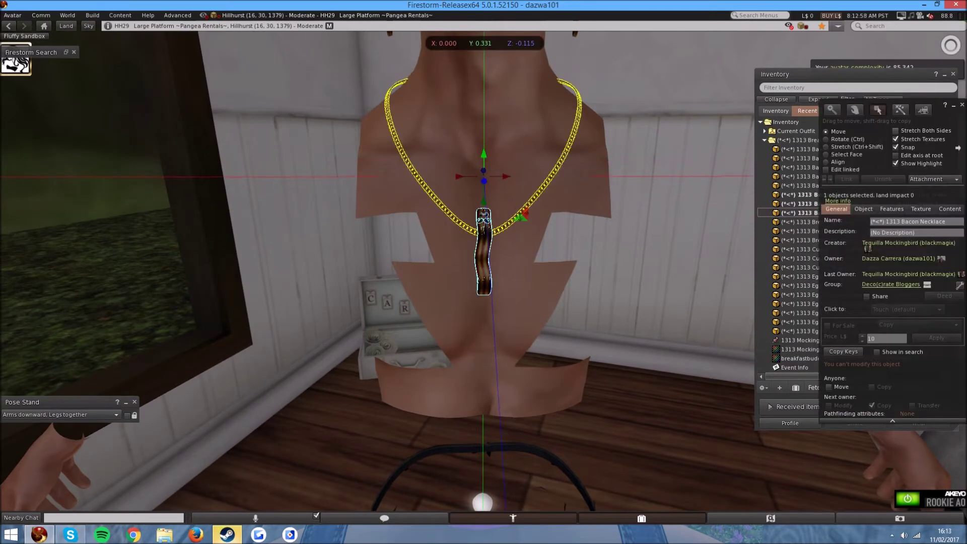
left_click(963, 106)
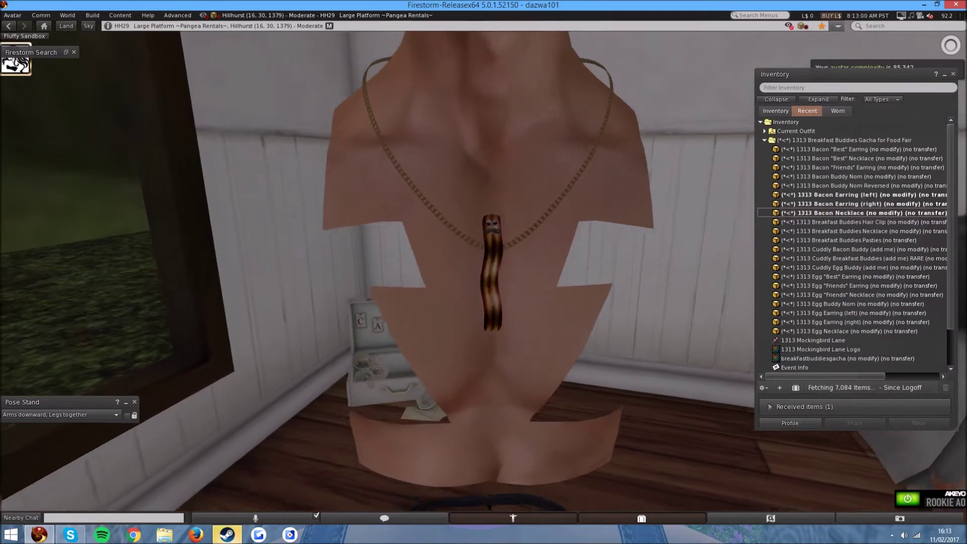
key("Escape")
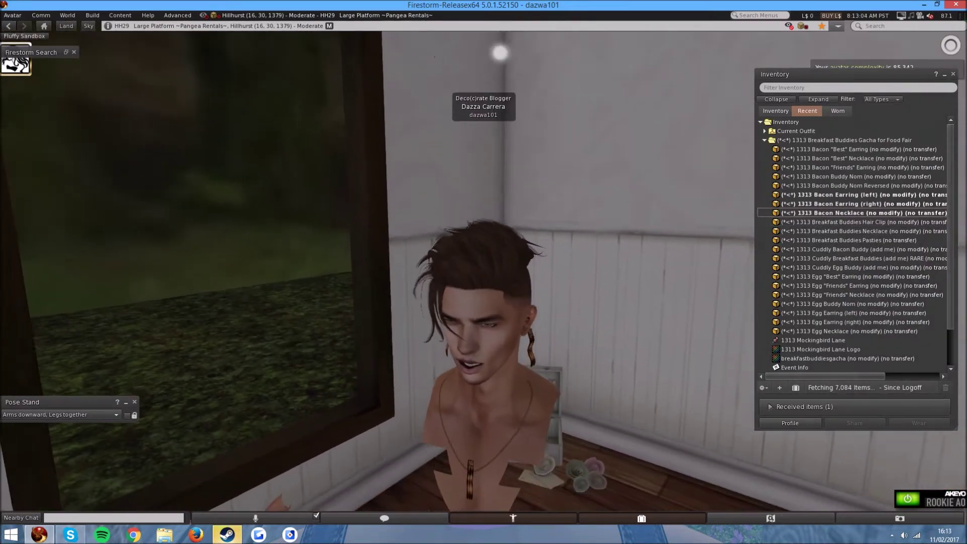
Wear the Breakfast Buddies Hair Clip and raise it above the hair
right_click(817, 221)
left_click(829, 357)
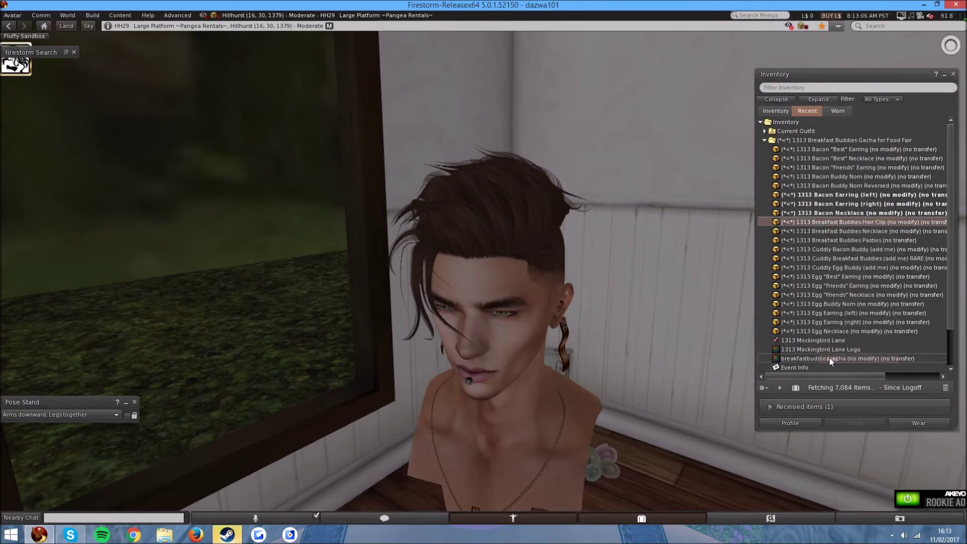
left_click(497, 220, "alt")
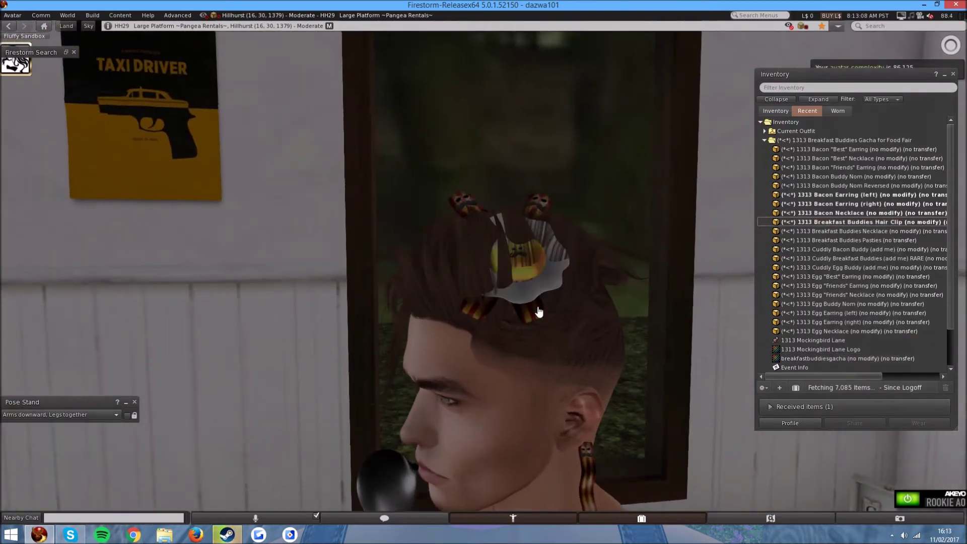
left_click(569, 347)
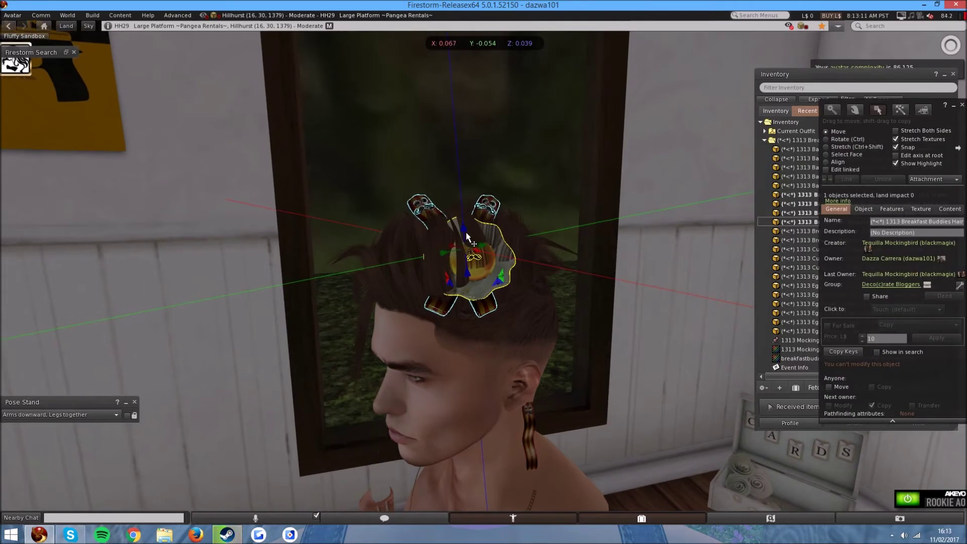
left_click_drag(468, 238, 470, 222)
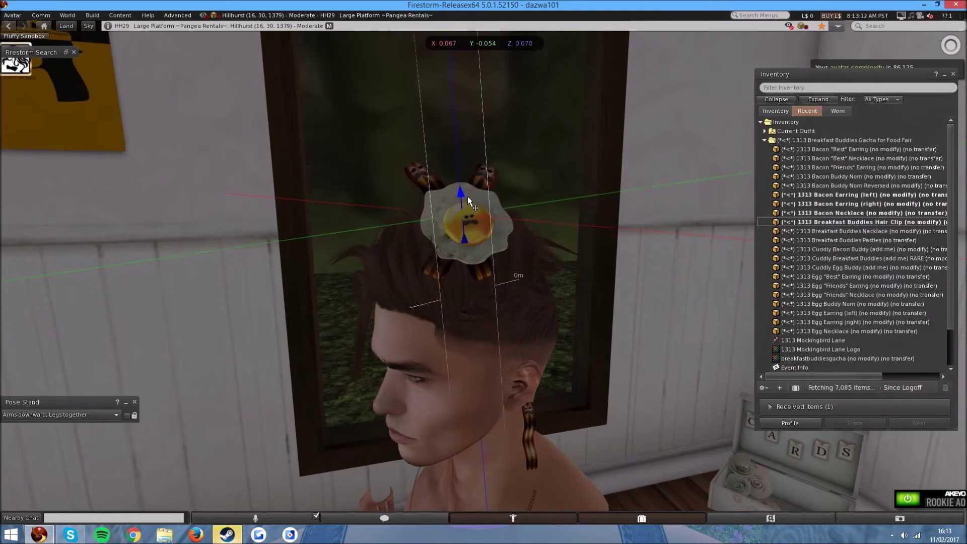
key("Escape")
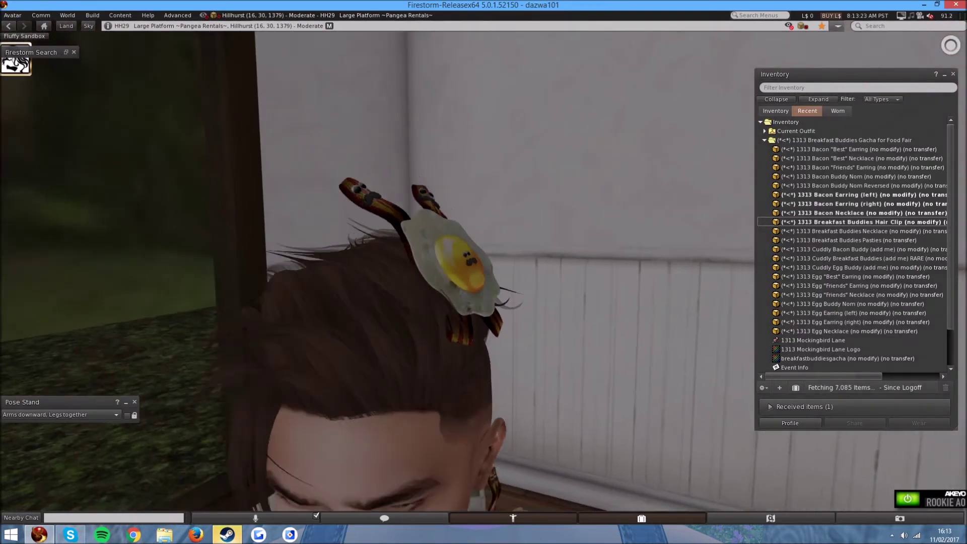
Edit the hair clip again to settle it into the hair
right_click(482, 273)
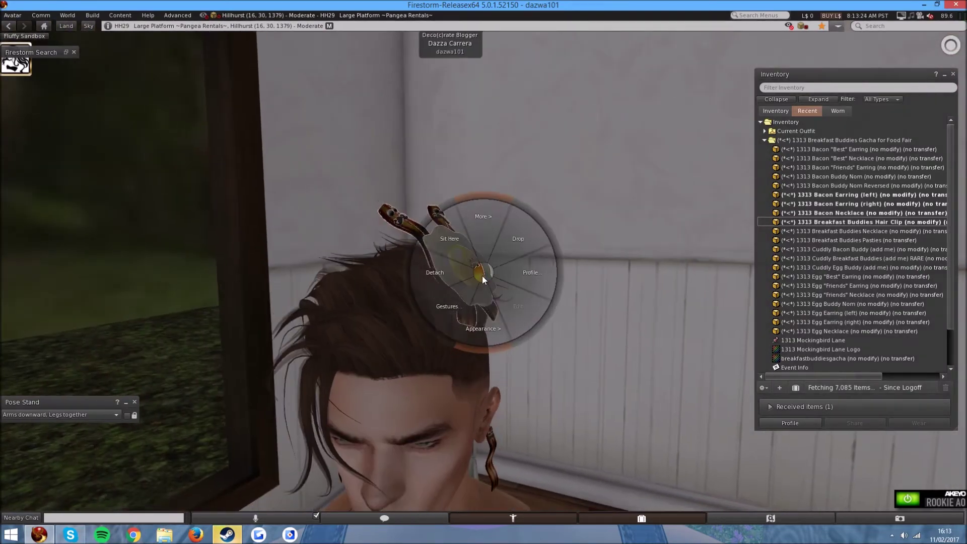
left_click(501, 294)
left_click_drag(453, 261, 456, 251)
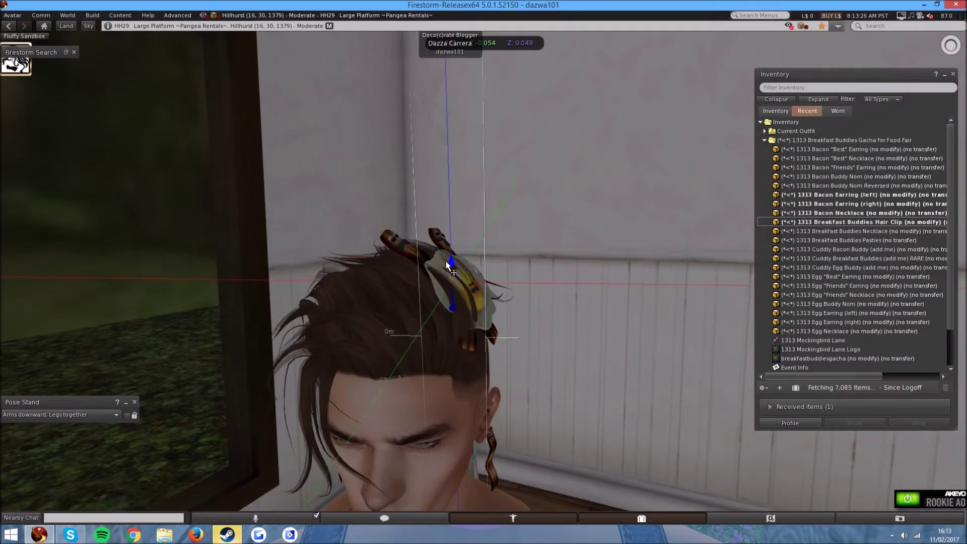
left_click(961, 108)
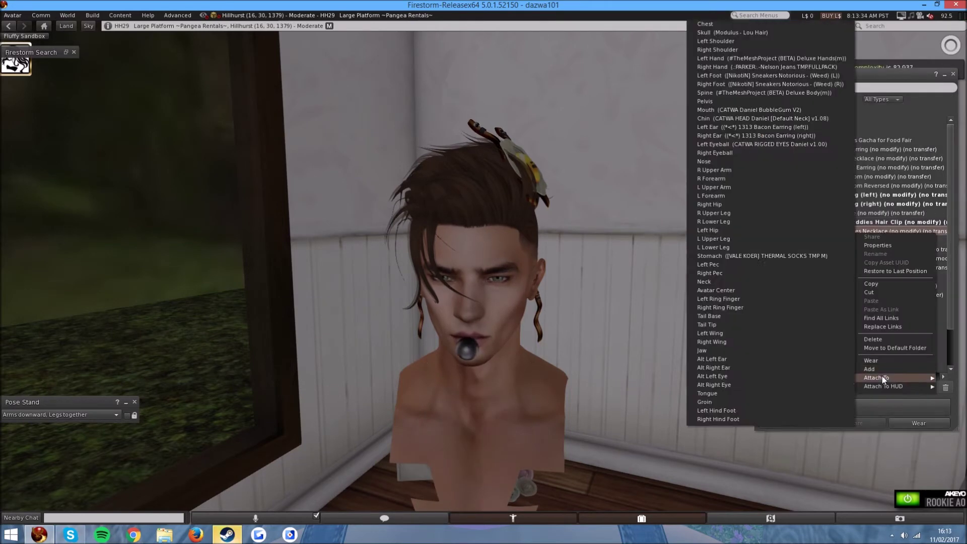
Wear the egg-and-bacon Breakfast Buddies Necklace and raise it with the up arrow
left_click(877, 370)
left_click(476, 361, "alt")
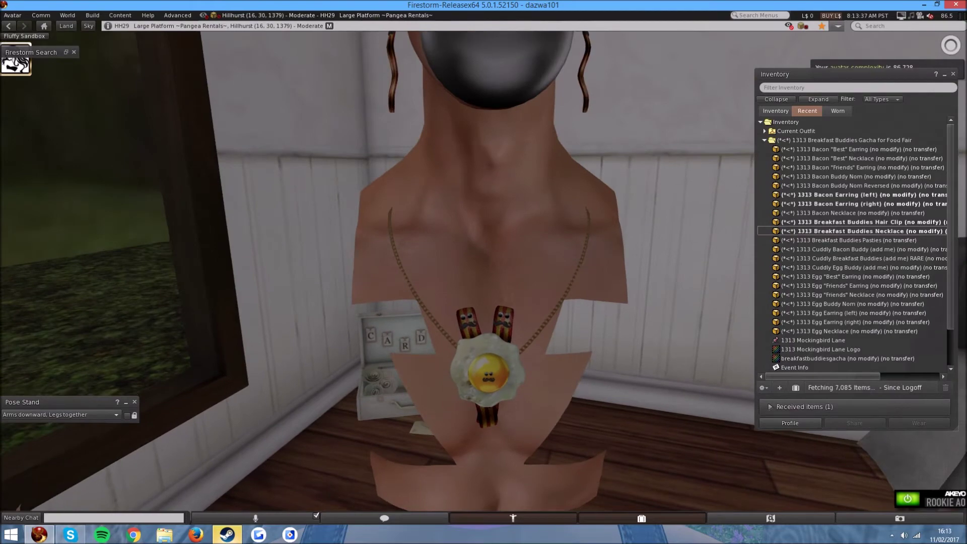
scroll(477, 362, "up", 3)
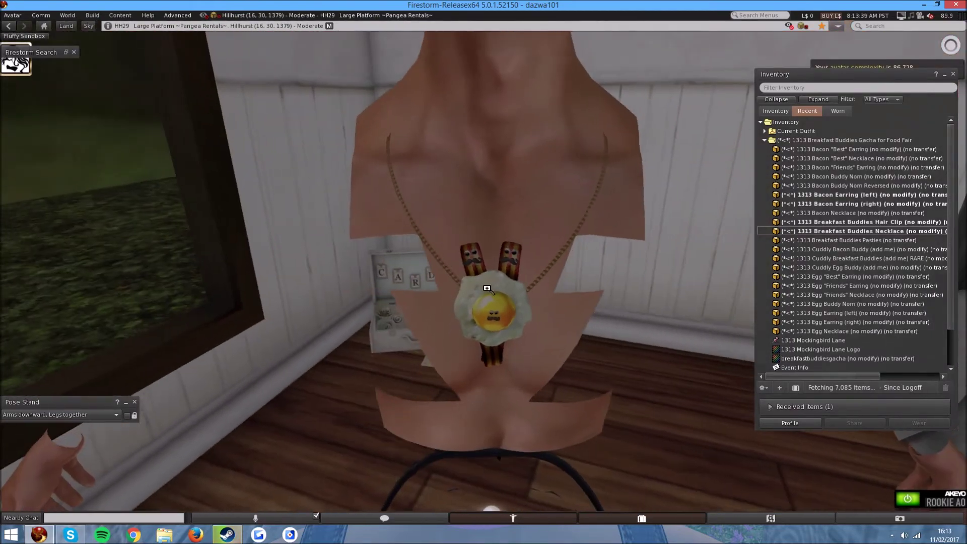
right_click(490, 310)
left_click(512, 331)
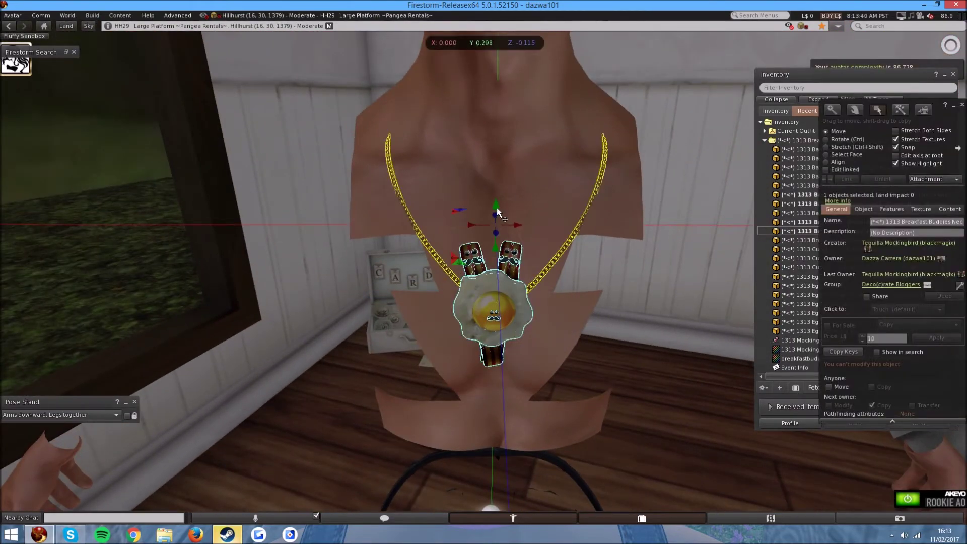
left_click_drag(495, 210, 496, 186)
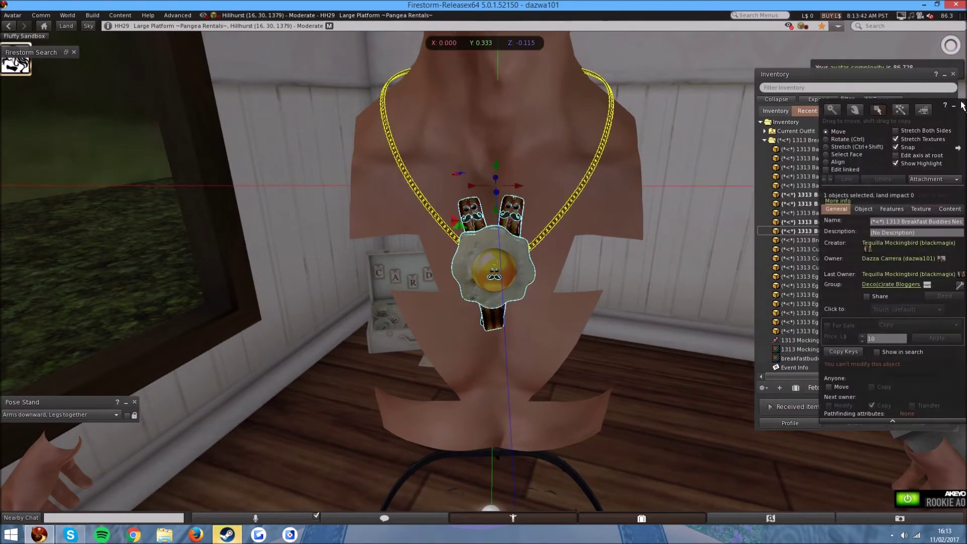
left_click(961, 105)
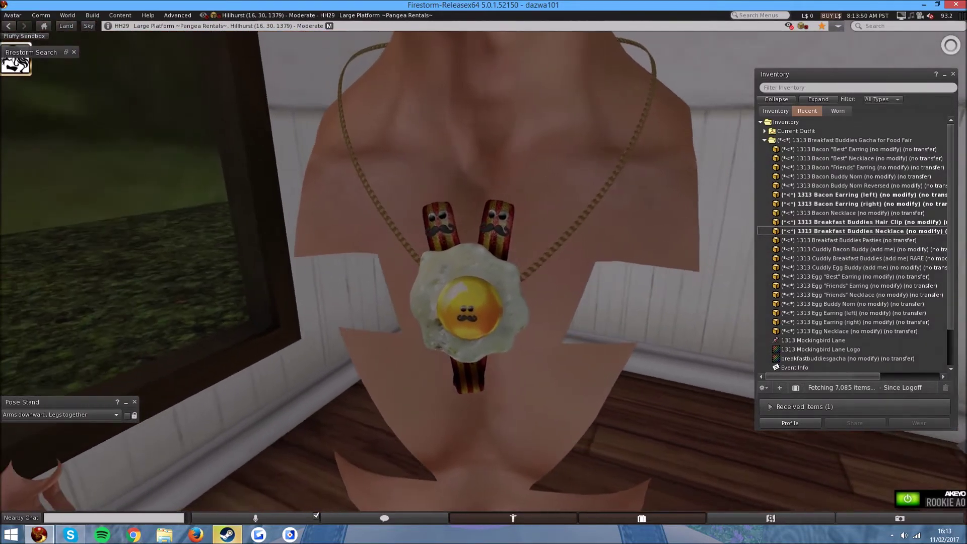
Try on the Breakfast Buddies Pasties and inspect the egg-and-bacon objects up close
right_click(808, 243)
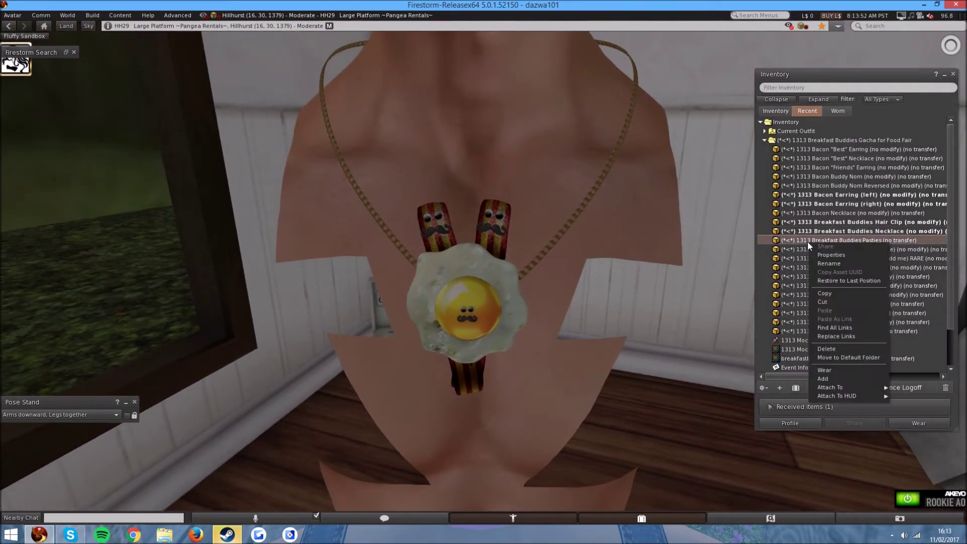
left_click(703, 338)
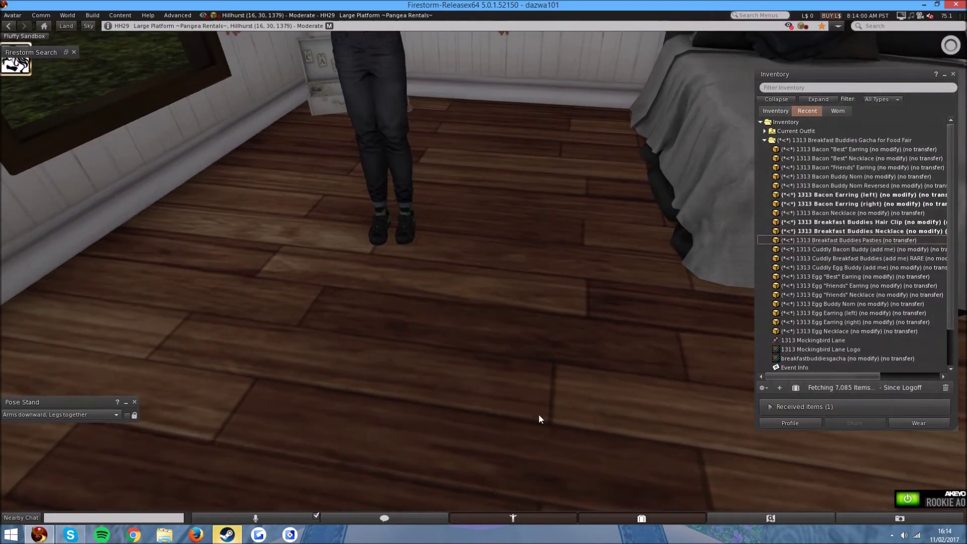
left_click(473, 333, "alt")
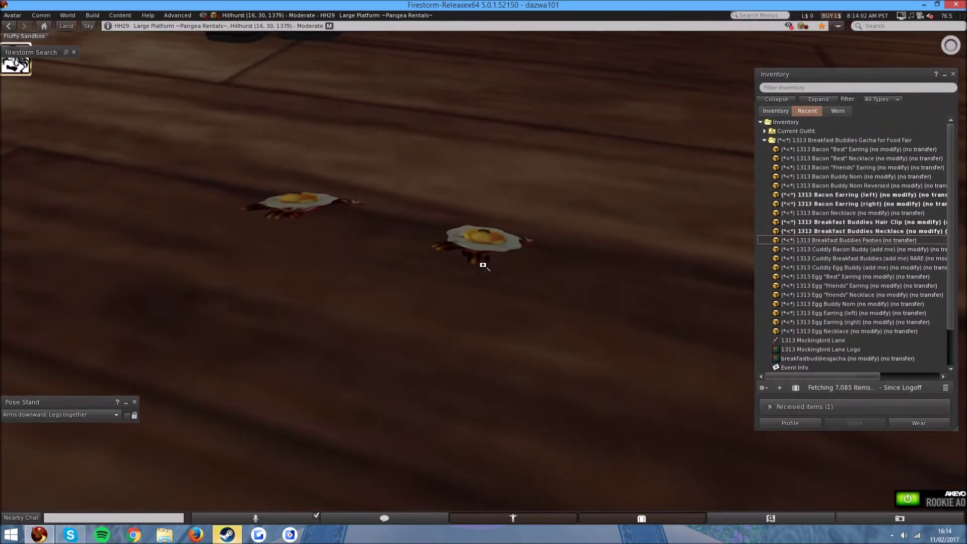
left_click_drag(482, 265, 483, 317)
mouse_move(476, 279)
left_mouse_down()
mouse_move(529, 279)
mouse_move(574, 250)
left_mouse_up()
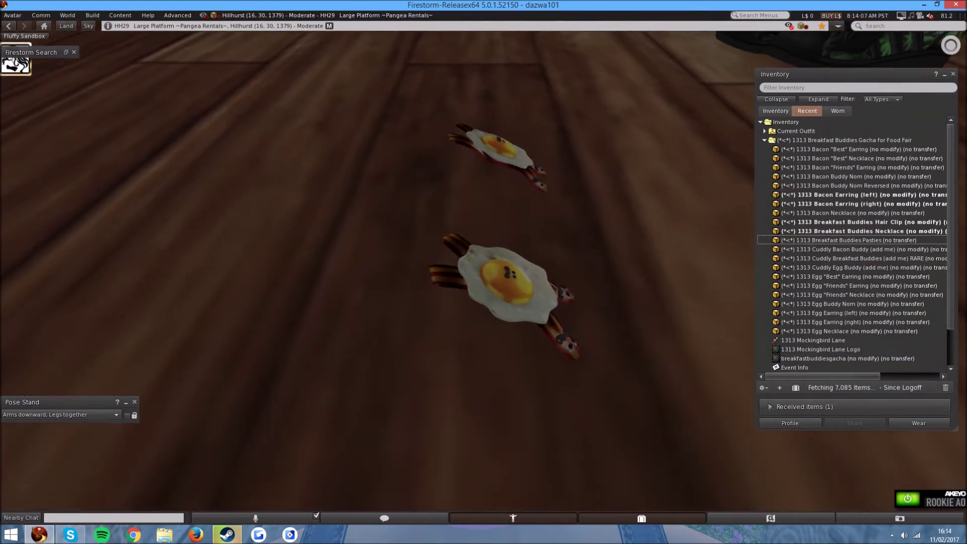
left_click_drag(485, 277, 484, 318)
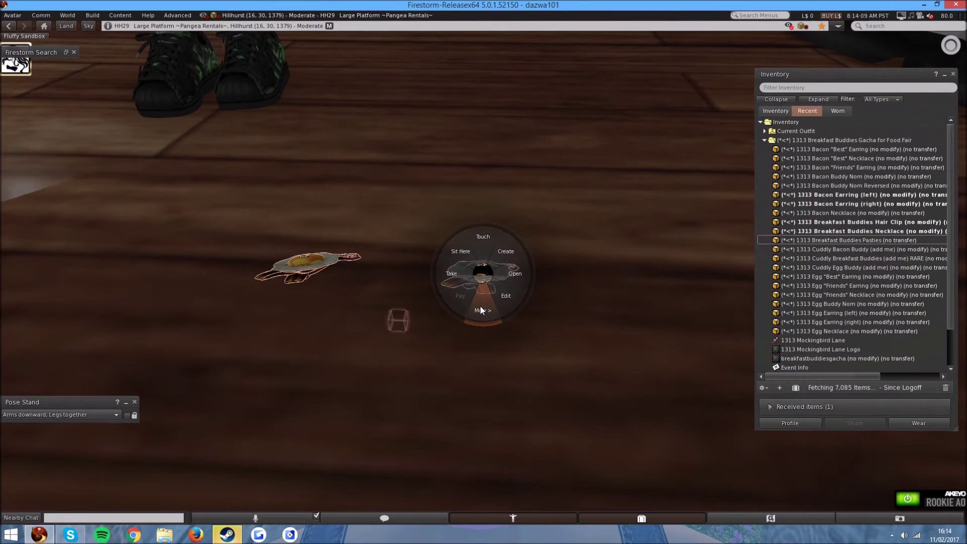
key("Escape")
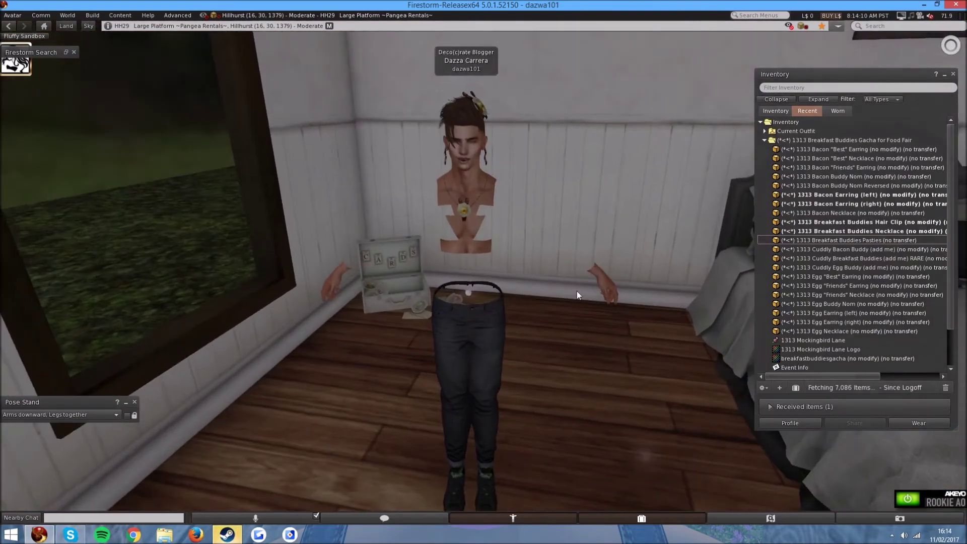
Detach the Breakfast Buddies Pasties so only the egg necklace remains
right_click(837, 236)
left_click(854, 374)
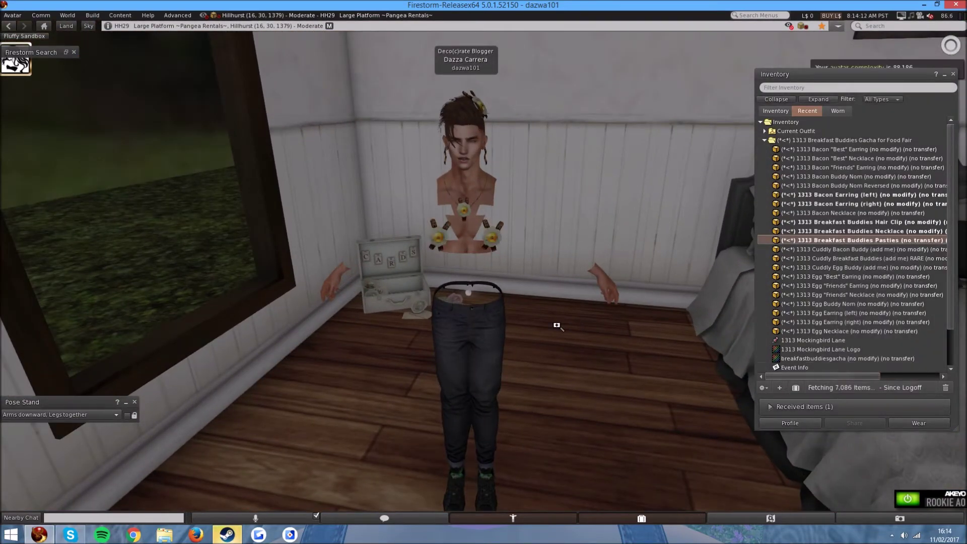
scroll(469, 265, "up", 5)
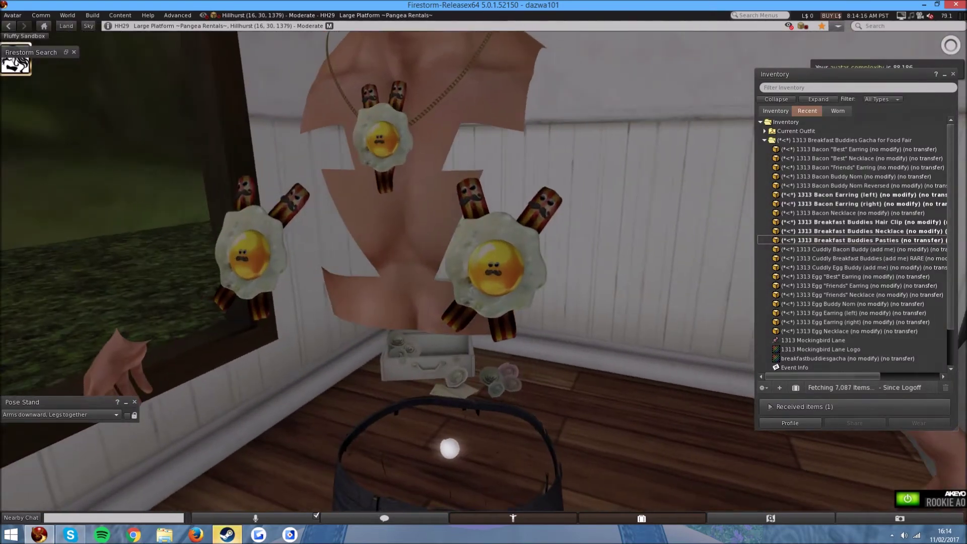
scroll(484, 272, "up", 3)
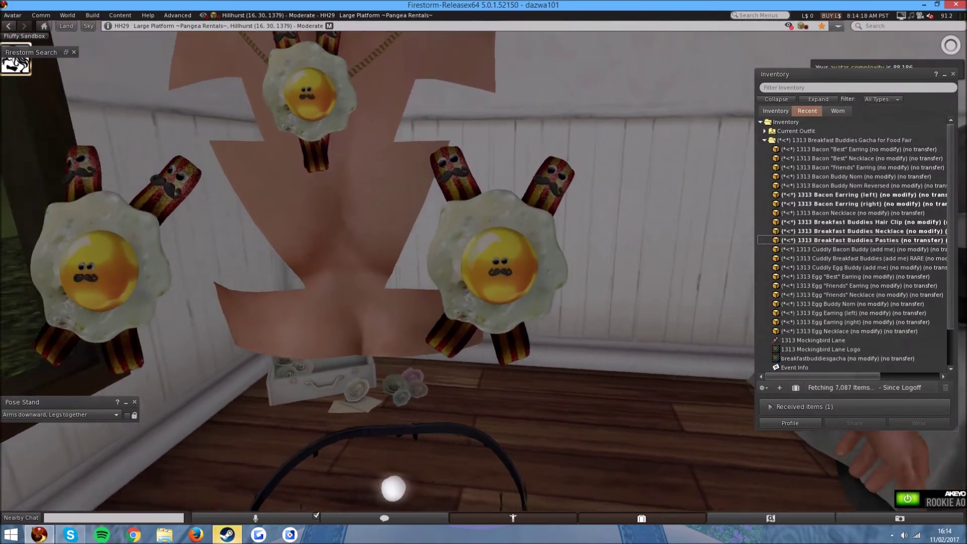
scroll(483, 273, "down", 3)
scroll(490, 277, "up", 3)
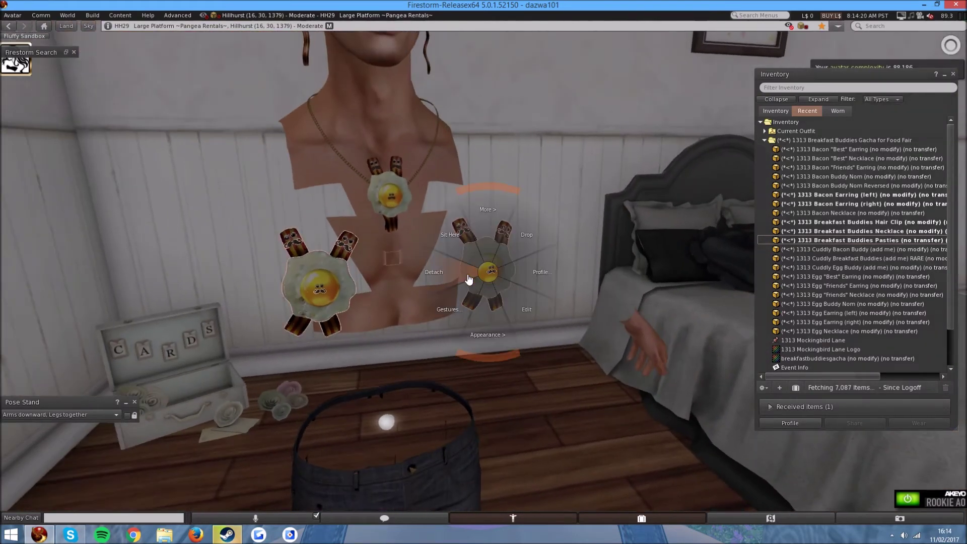
right_click(869, 252)
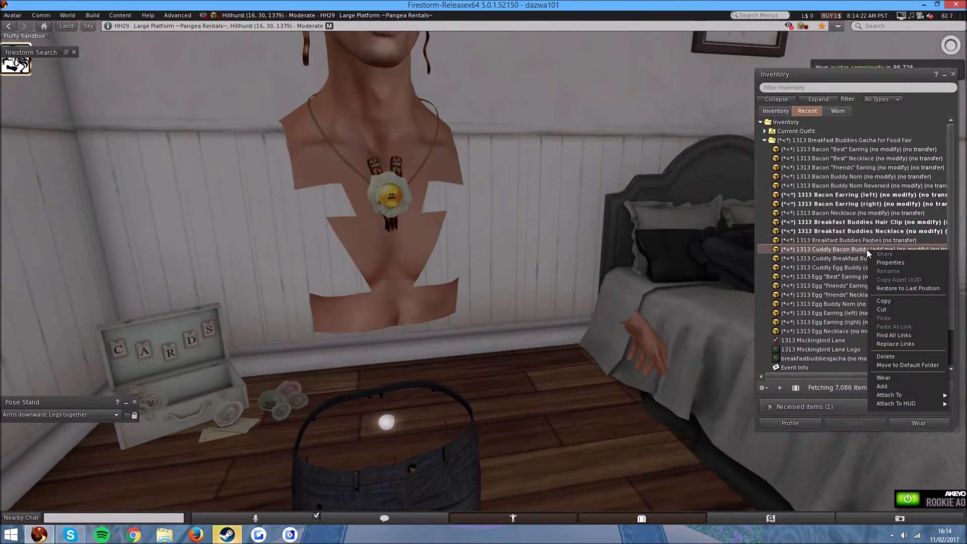
Hold the Cuddly Bacon Buddy, close the Pose Stand panel and touch the held bacon
left_click(891, 387)
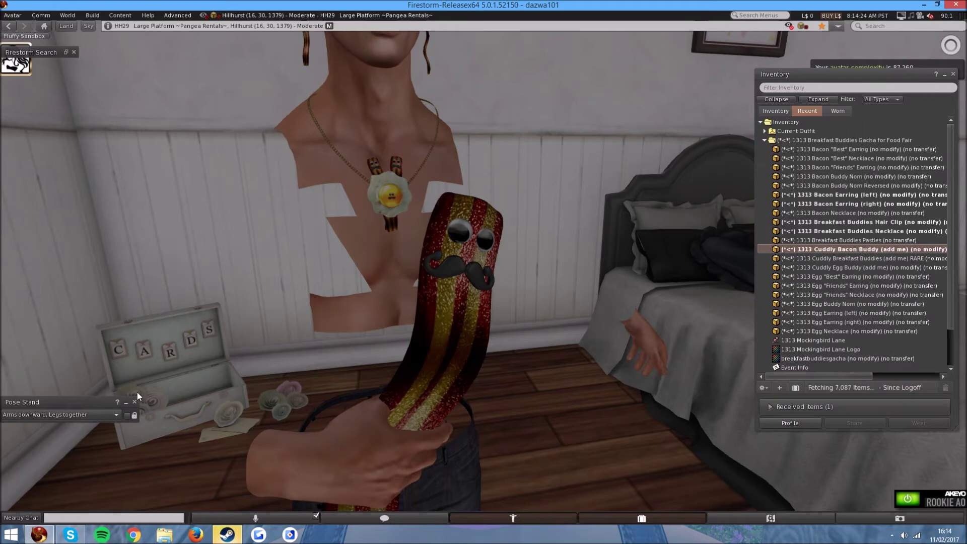
left_click(135, 402)
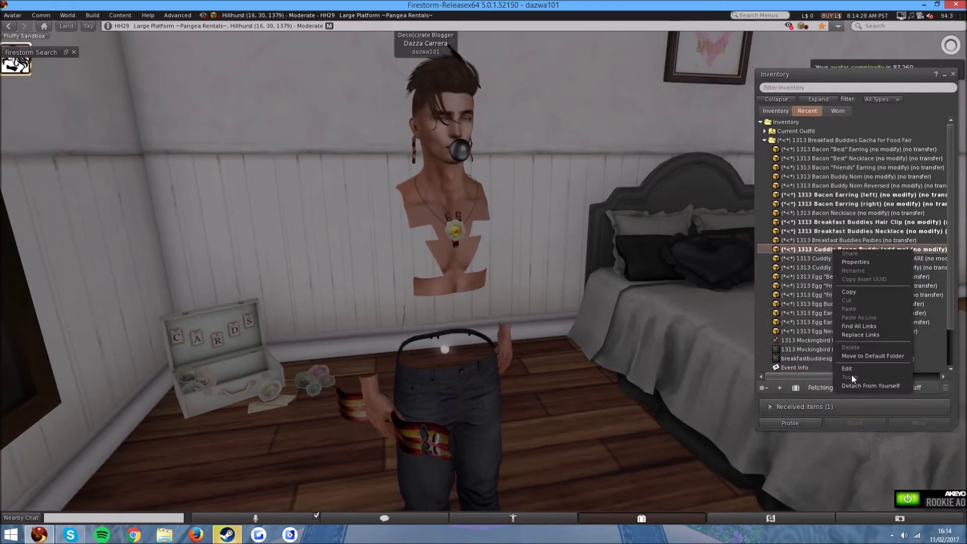
left_click(864, 378)
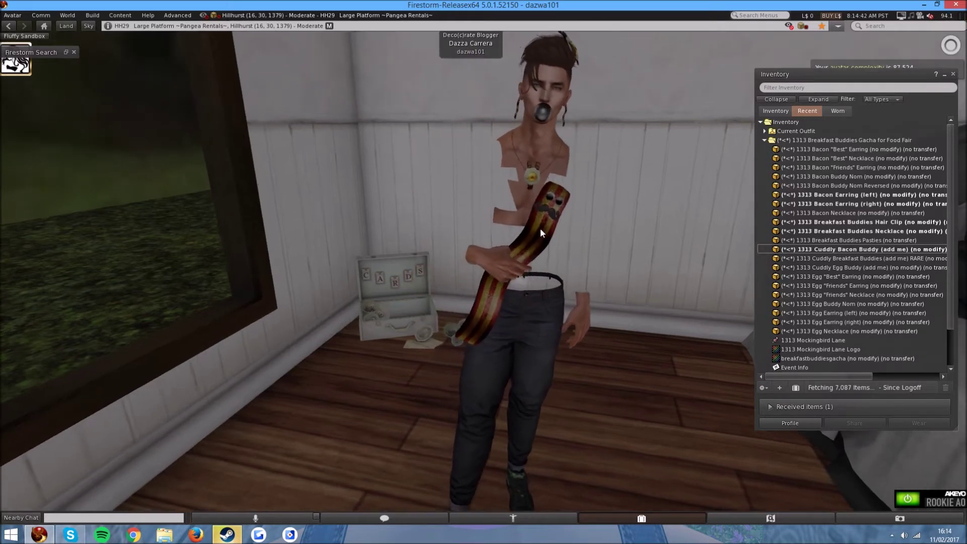
Wear the rare Cuddly Breakfast Buddies pair in the avatar's arms
right_click(855, 256)
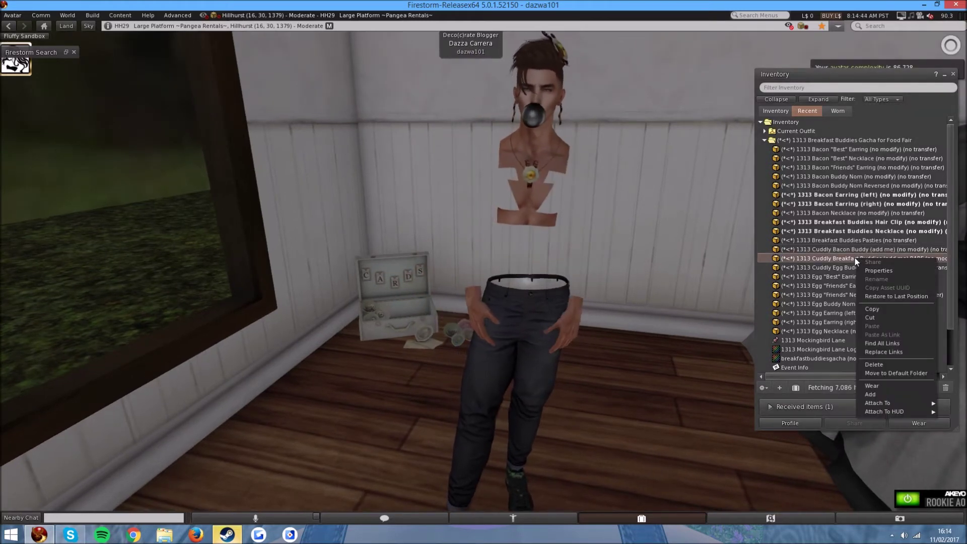
left_click(878, 394)
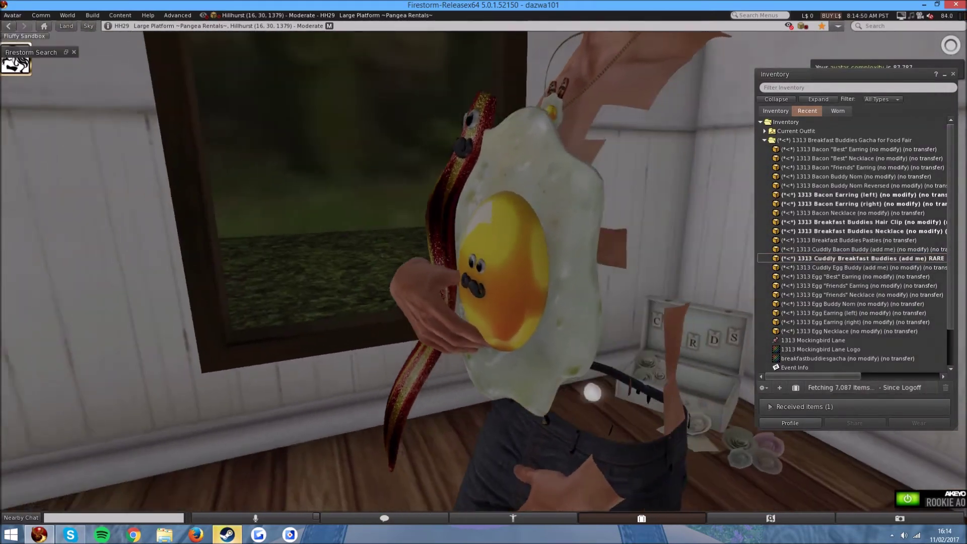
key("Escape")
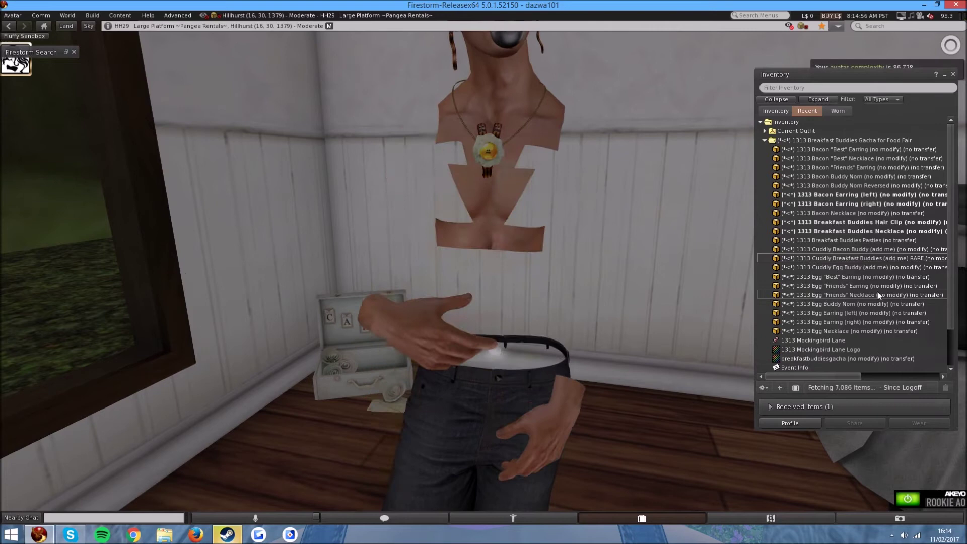
Try on the Cuddly Egg Buddy, detach it, and focus on the avatar's head
right_click(876, 268)
left_click(886, 401)
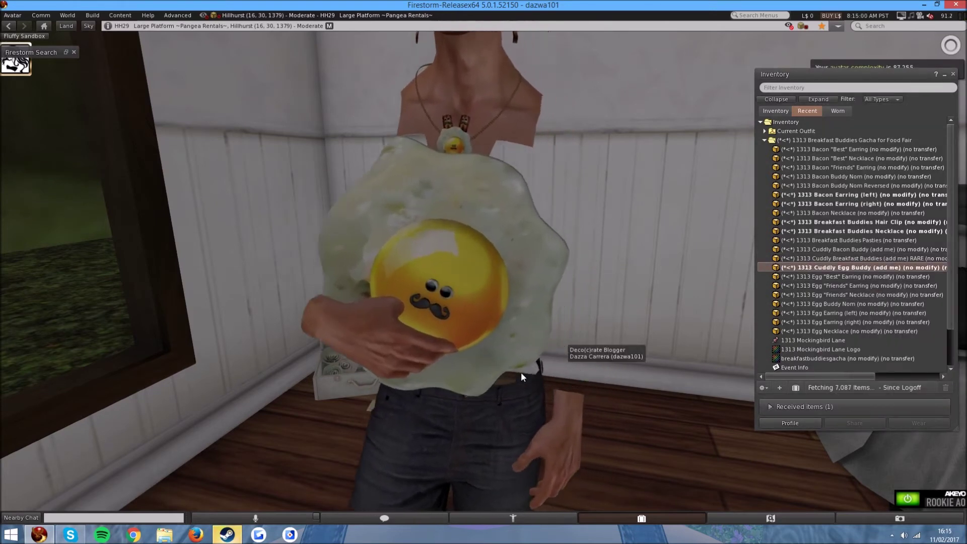
scroll(439, 294, "down", 3)
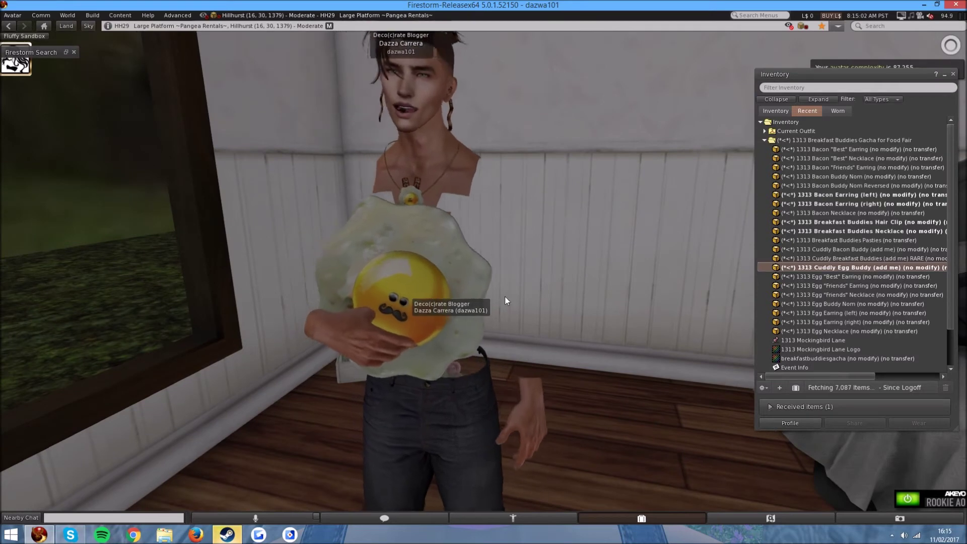
right_click(407, 279)
left_click(379, 280)
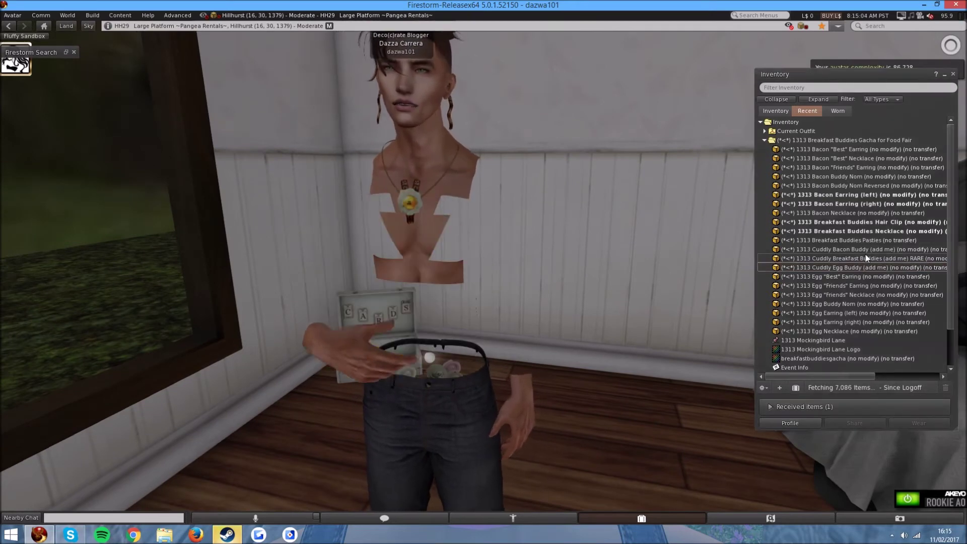
scroll(531, 240, "down", 4)
left_click(478, 205, "alt")
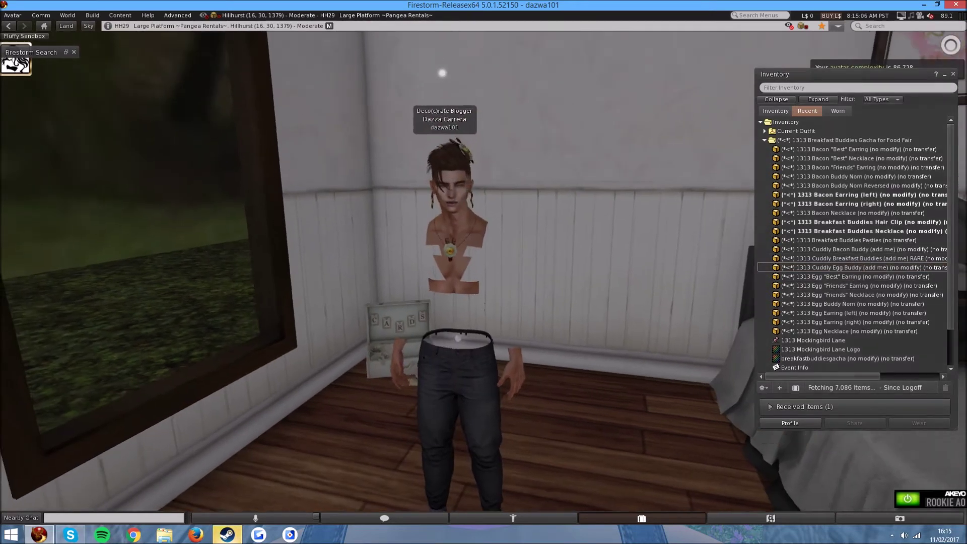
Detach the Bacon Earrings and bring the face into front view
left_click(379, 288)
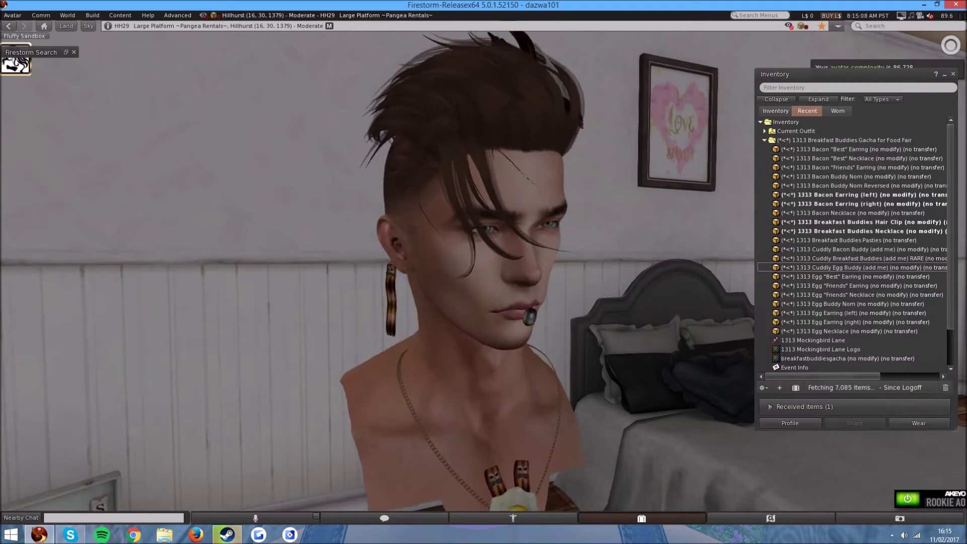
left_click(509, 274, "alt")
right_click(533, 286)
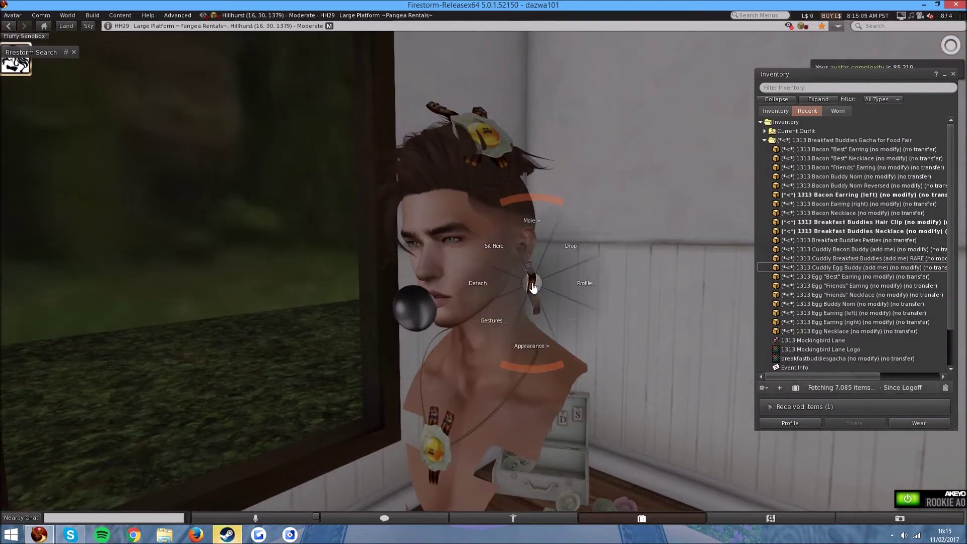
right_click(850, 278)
left_click_drag(458, 282, 489, 289)
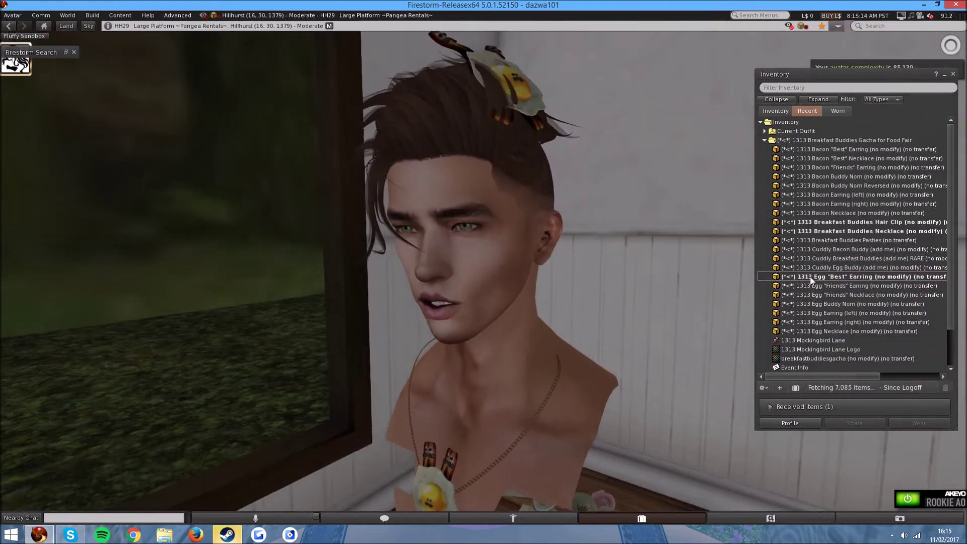
Try on the Egg "Best" Earring, view it from the side, then remove it
right_click(811, 277)
left_click(739, 282)
mouse_move(458, 281)
left_mouse_down()
mouse_move(404, 280)
mouse_move(483, 273)
left_mouse_up()
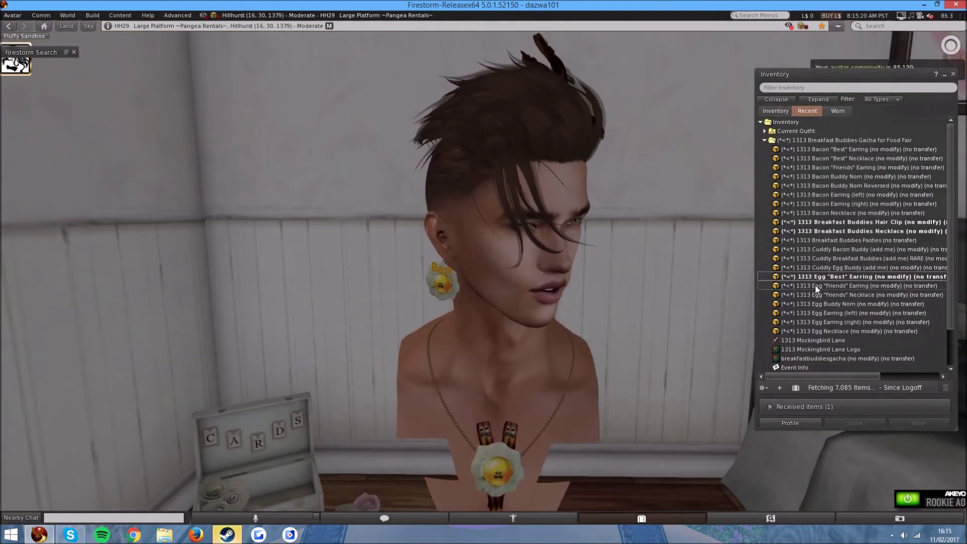
right_click(816, 277)
left_click(851, 414)
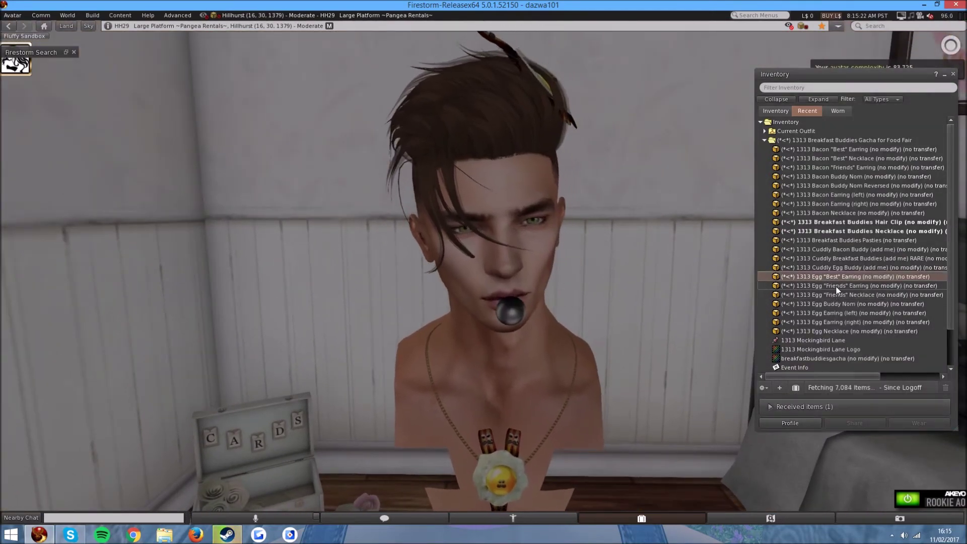
Wear the Egg "Friends" Earring, check the profile, then add the Egg "Best" Earring
right_click(837, 286)
left_click(850, 426)
left_click_drag(496, 264, 416, 265)
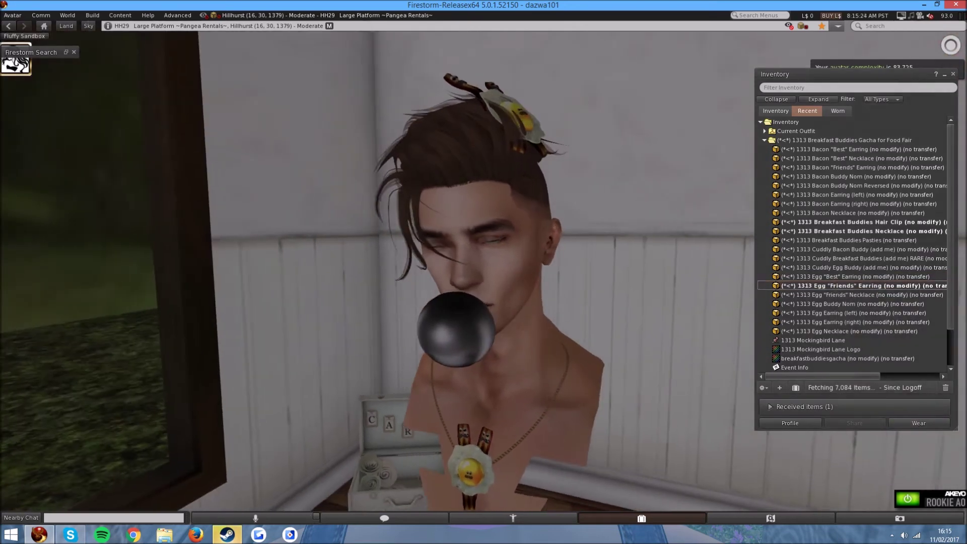
key("Left")
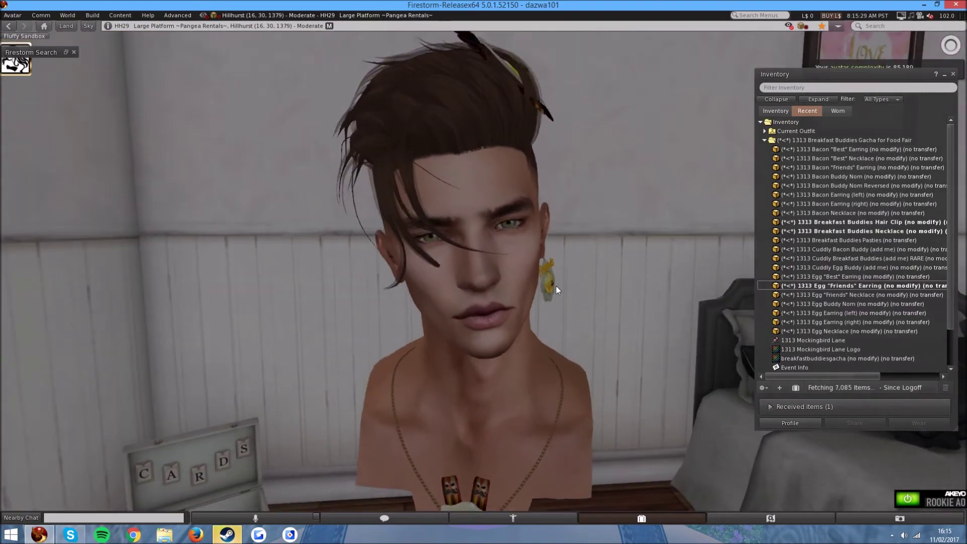
right_click(830, 279)
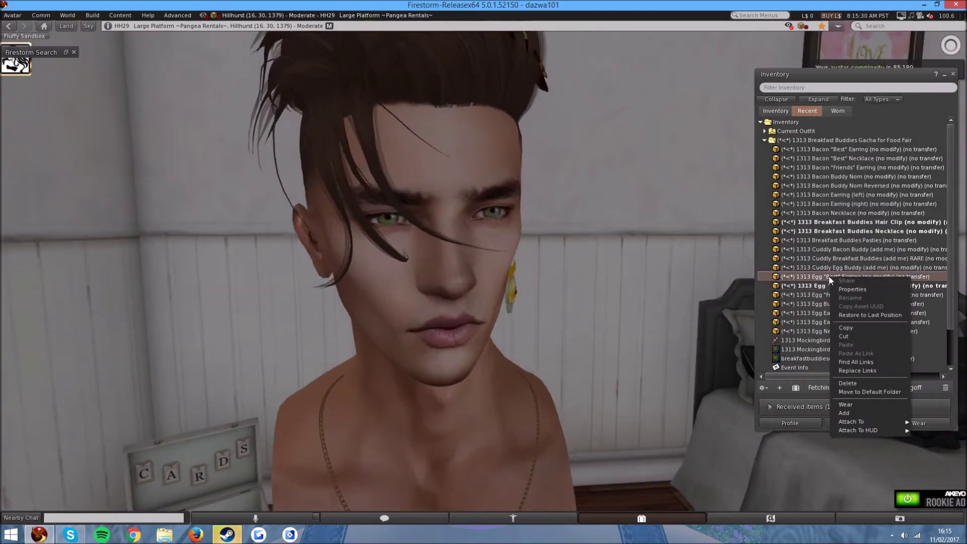
left_click(845, 414)
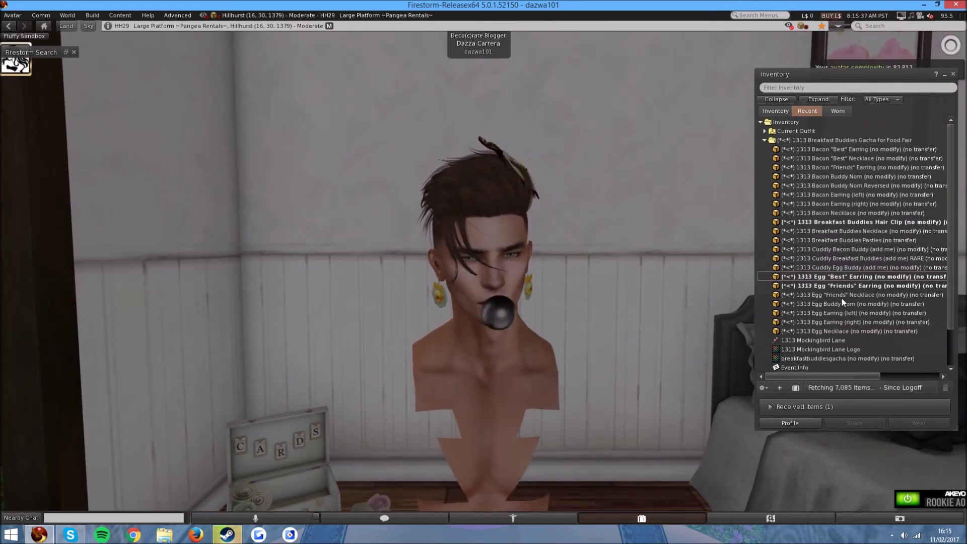
Wear the Egg "Friends" Necklace and add the Egg Buddy Nom to the mouth
right_click(847, 296)
left_click_drag(535, 366, 537, 367)
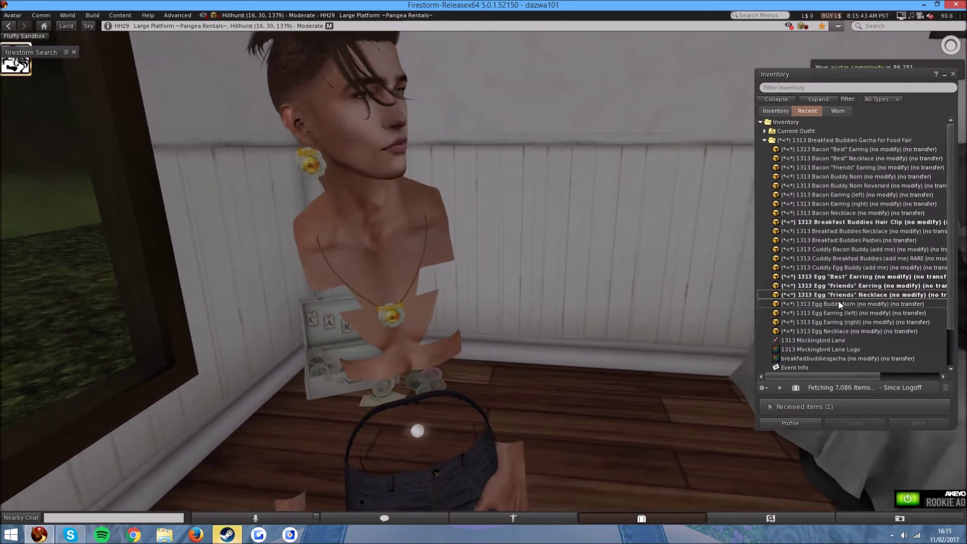
right_click(838, 302)
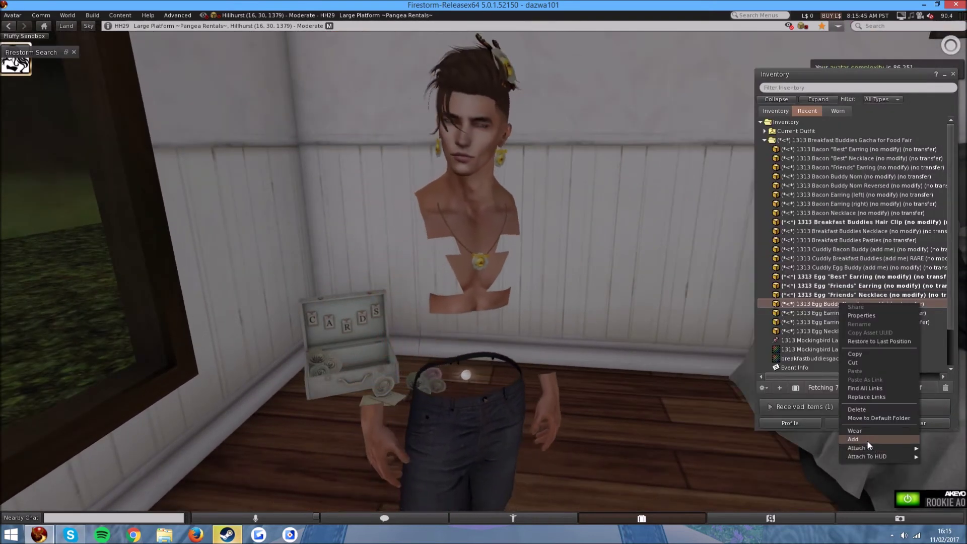
left_click(869, 441)
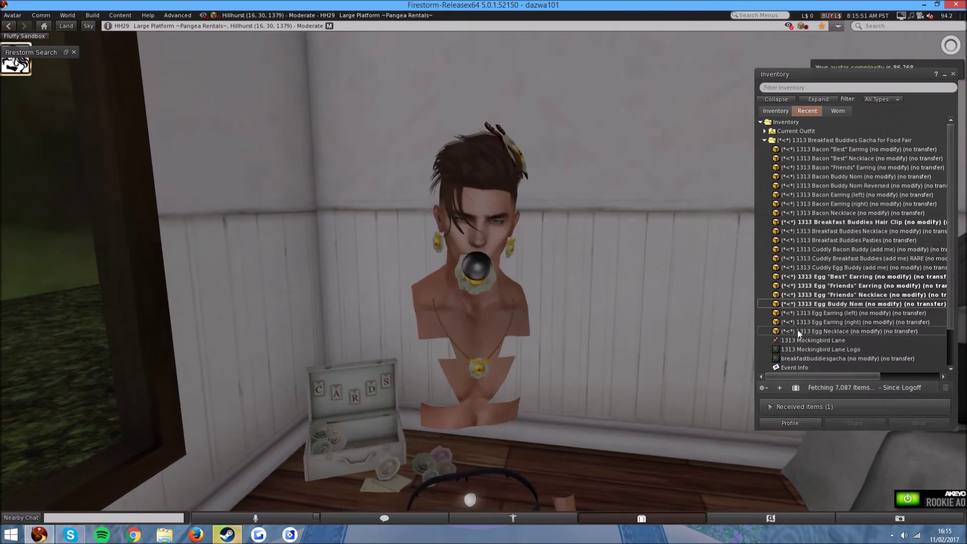
Add the left and right Egg Earrings, checking them around the bust
right_click(442, 248)
right_click(847, 316)
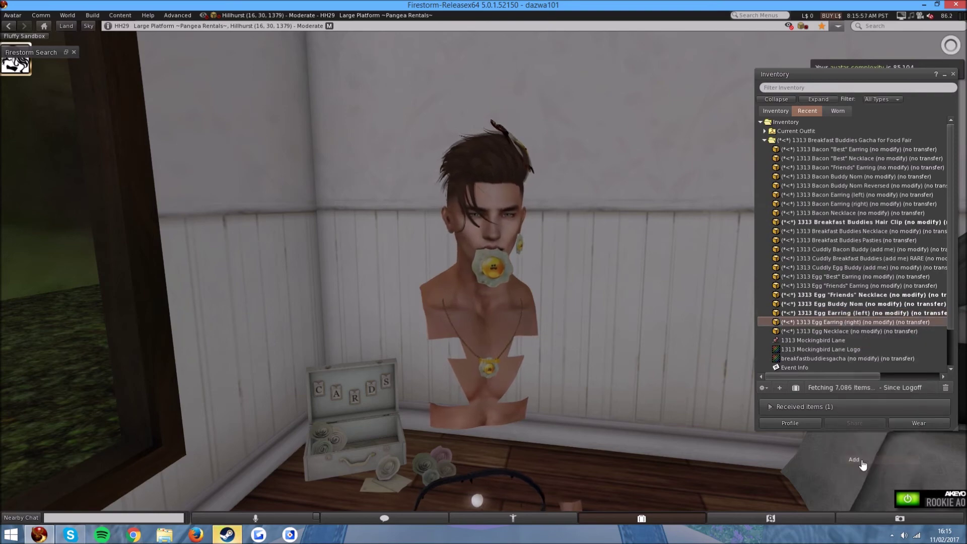
left_click_drag(521, 274, 529, 280)
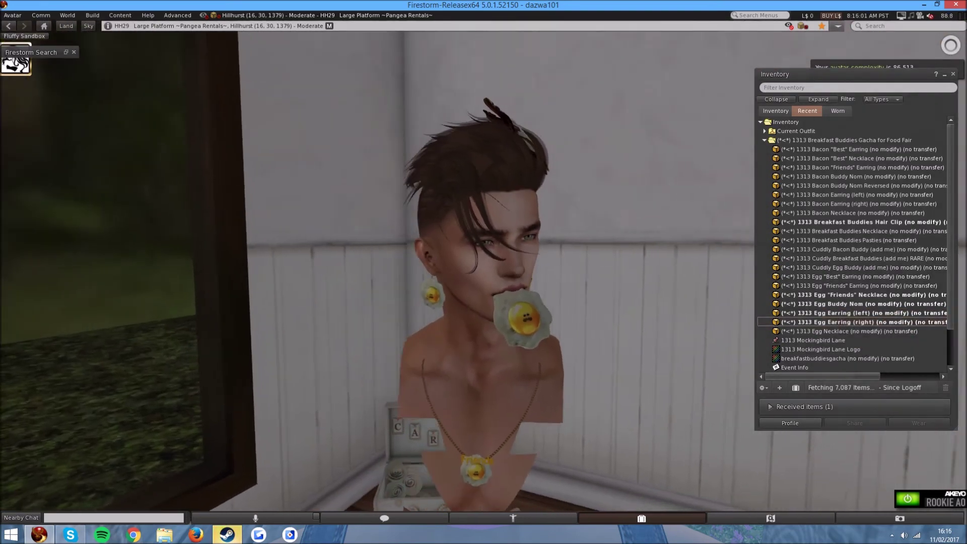
scroll(814, 336, "down", 1)
scroll(815, 336, "down", 3)
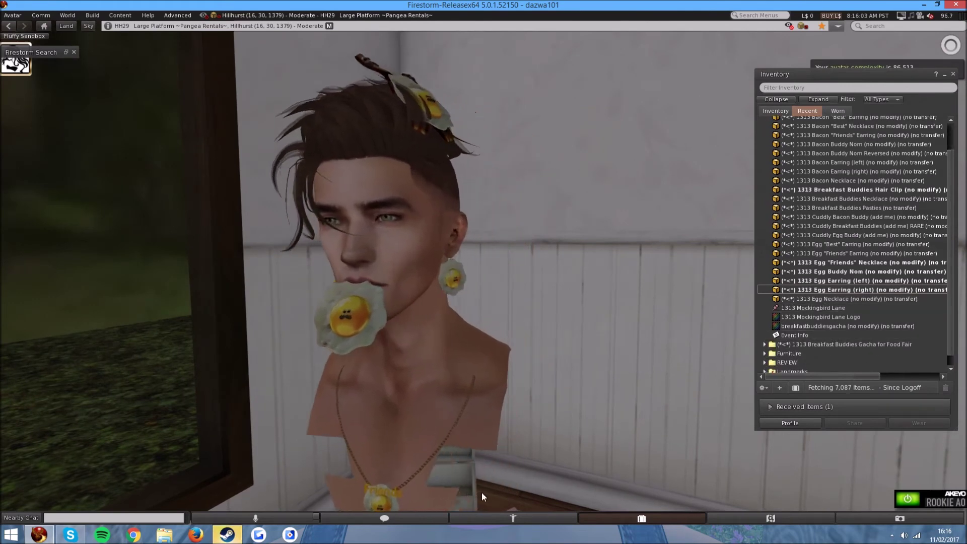
Wear the 1313 Egg Necklace in place of the Friends necklace
right_click(371, 404)
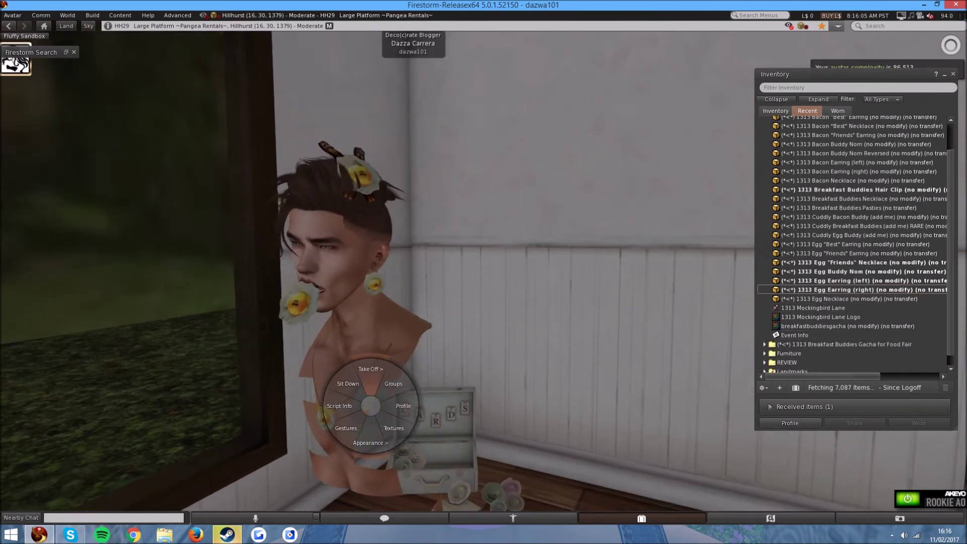
left_click(490, 329, "alt")
right_click(551, 310)
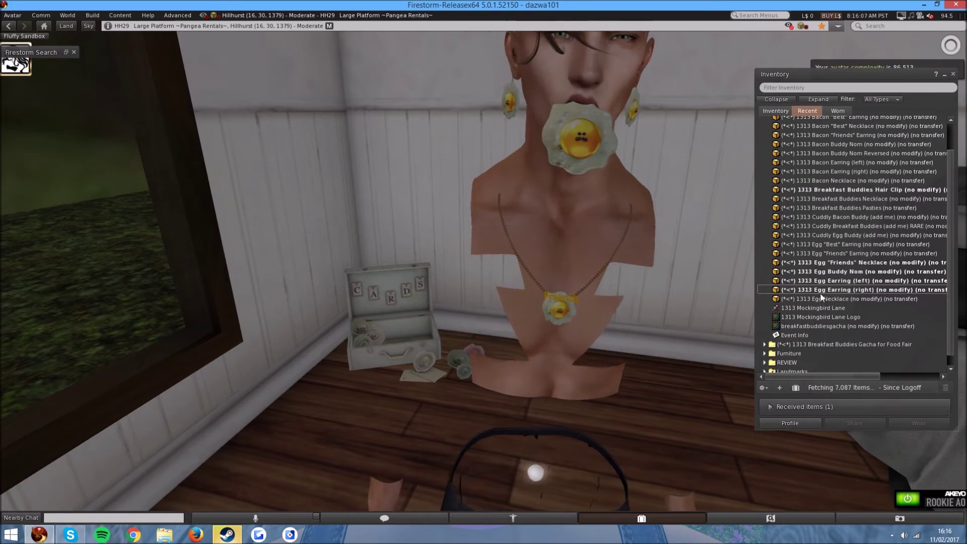
right_click(818, 299)
left_click(859, 433)
scroll(469, 434, "up", 3)
Raise the necklace slightly with Edit, then check the egg set from side and front
right_click(464, 400)
left_click(464, 363)
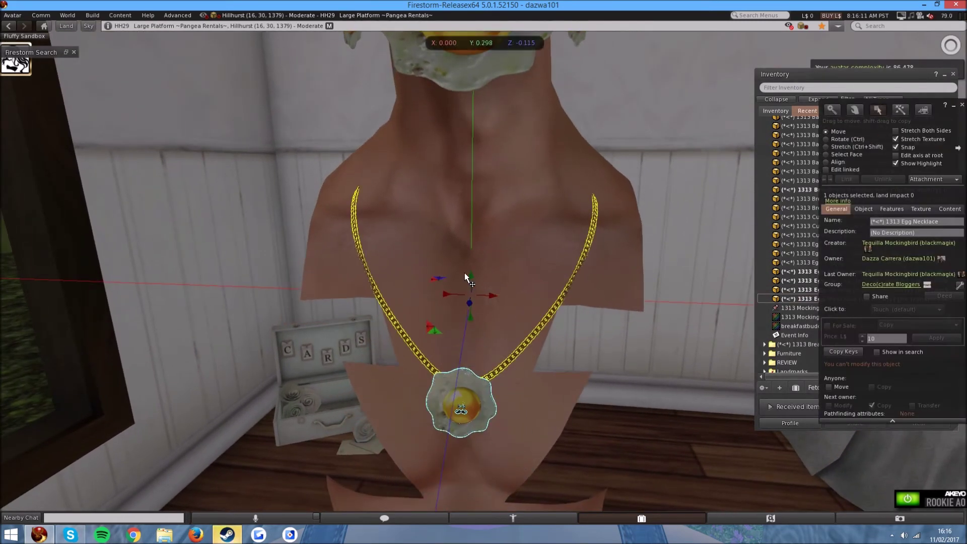
mouse_move(467, 277)
left_mouse_down()
mouse_move(474, 259)
mouse_move(627, 223)
left_mouse_up()
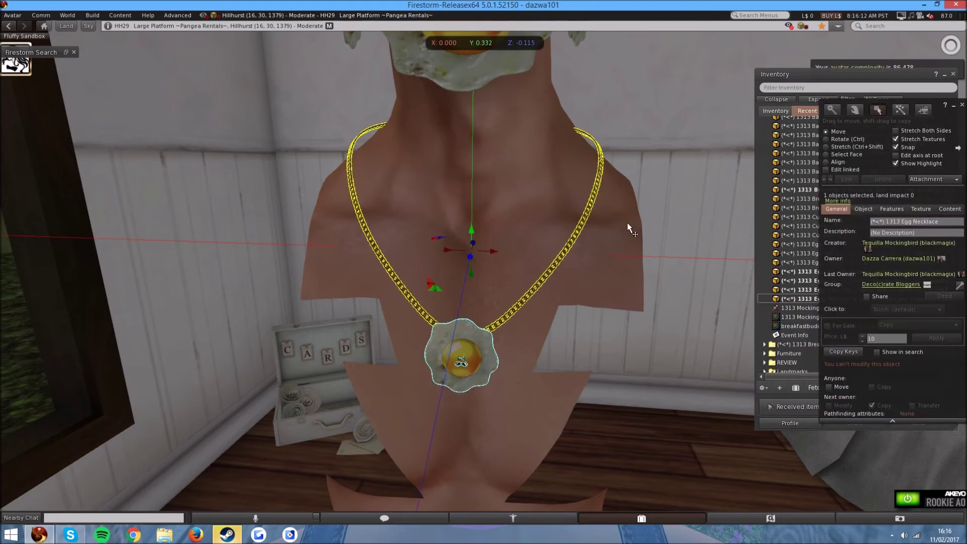
left_click(960, 105)
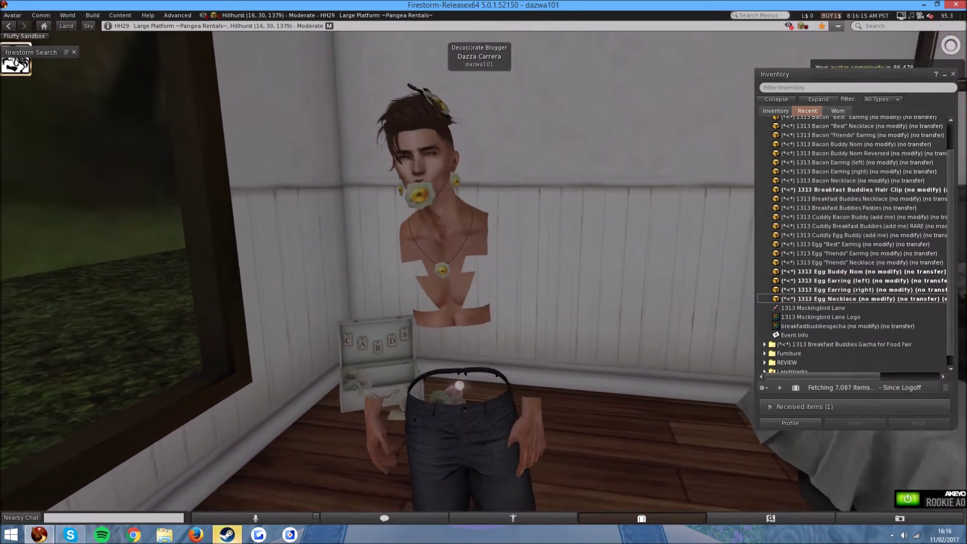
scroll(484, 272, "down", 2)
scroll(484, 272, "down", 2)
scroll(484, 273, "up", 4)
scroll(484, 273, "down", 2)
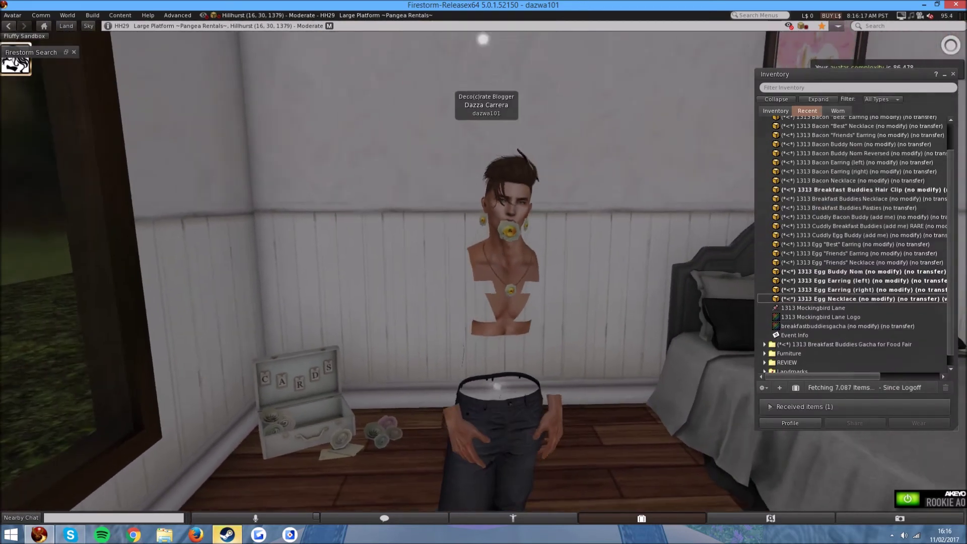
scroll(483, 272, "up", 3)
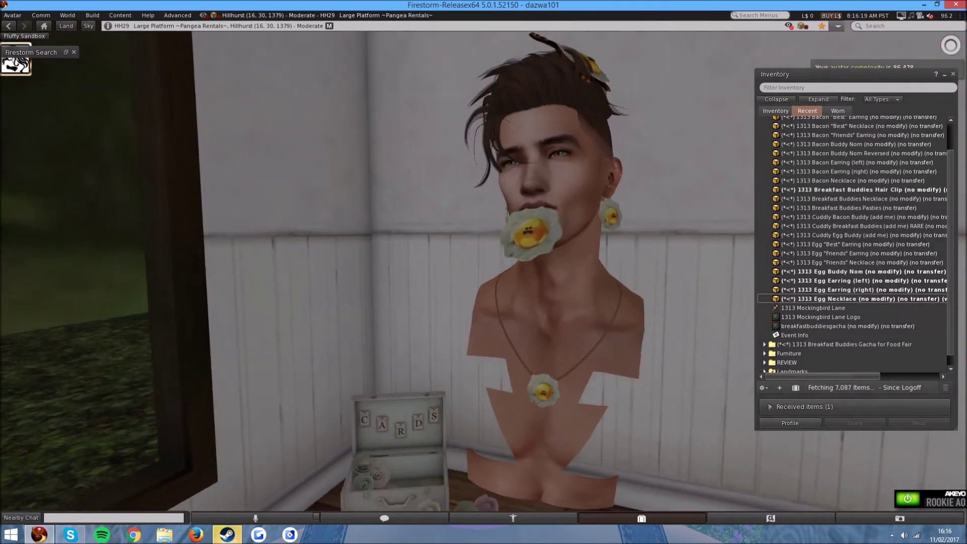
key("Right")
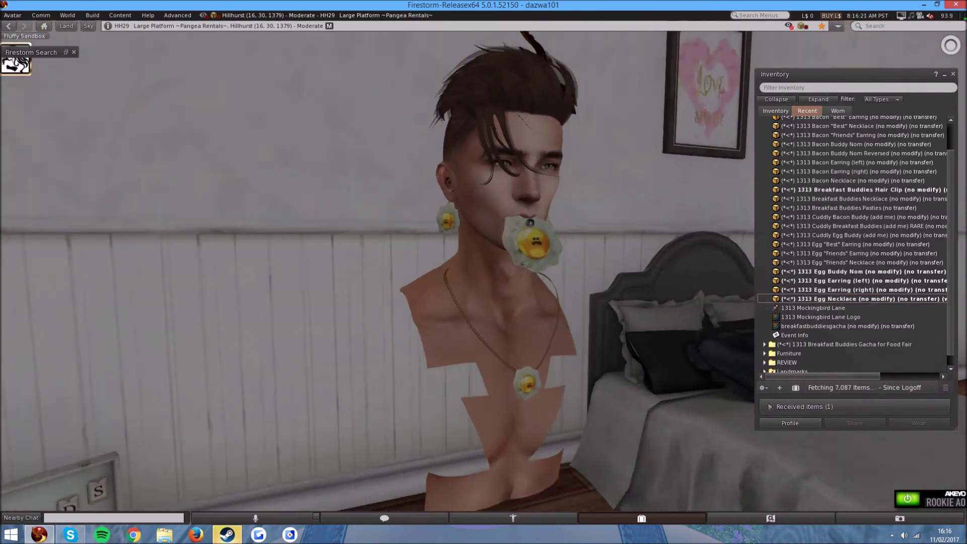
key("Left")
key("Left")
key("Left")
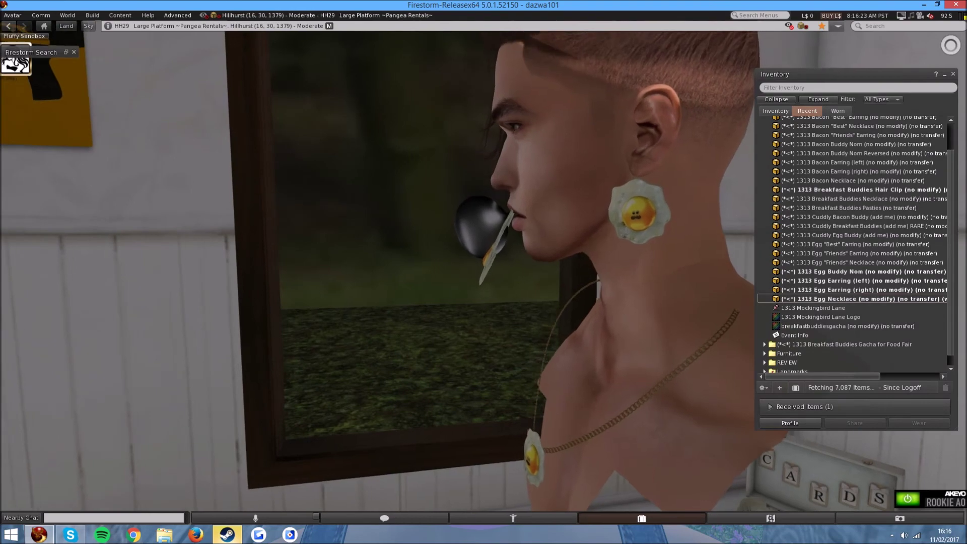
key("Escape")
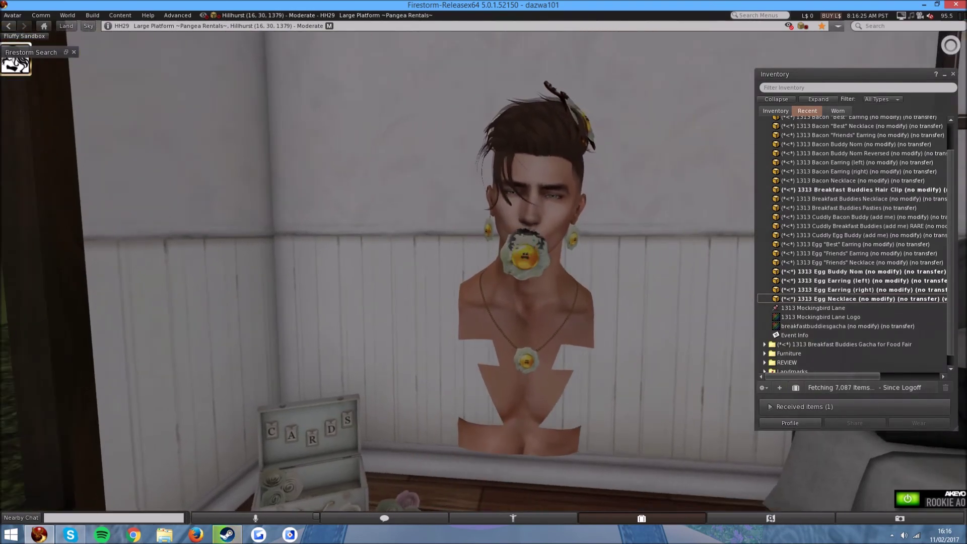
key("Left")
key("Left")
key("Left")
key("Escape")
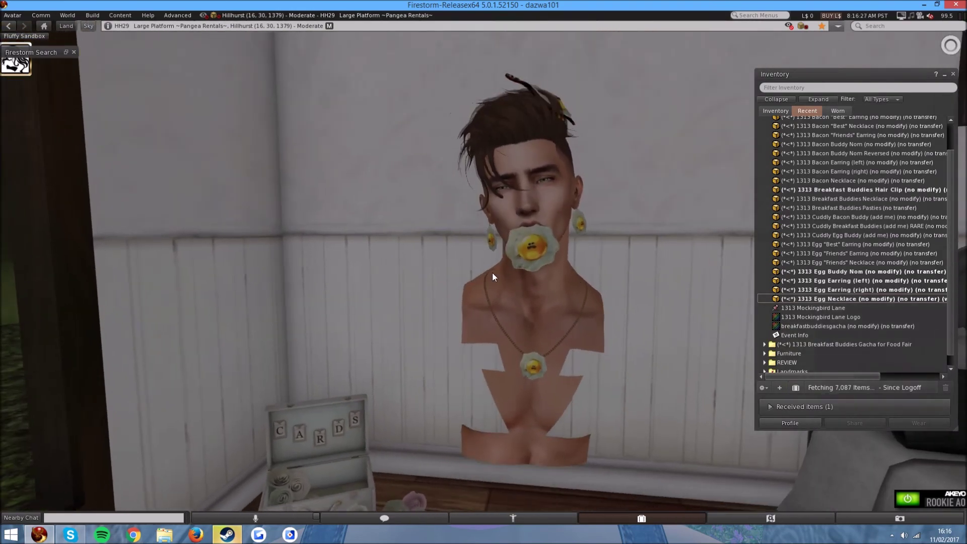
double_click(803, 318)
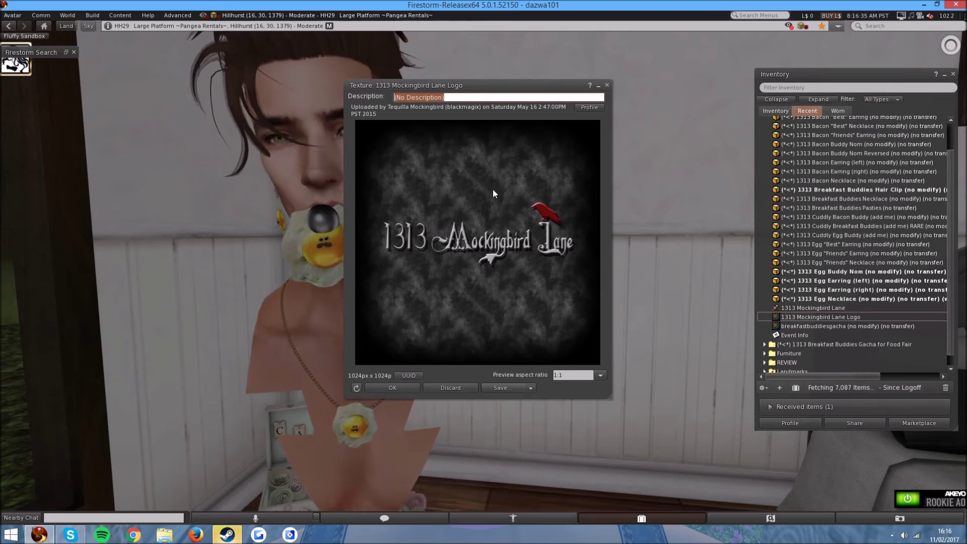
left_click(605, 85)
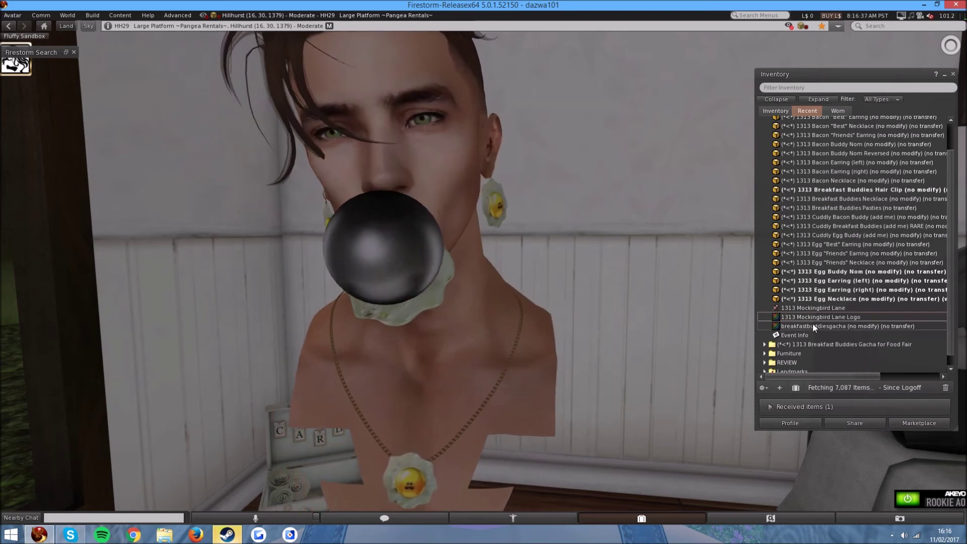
double_click(813, 326)
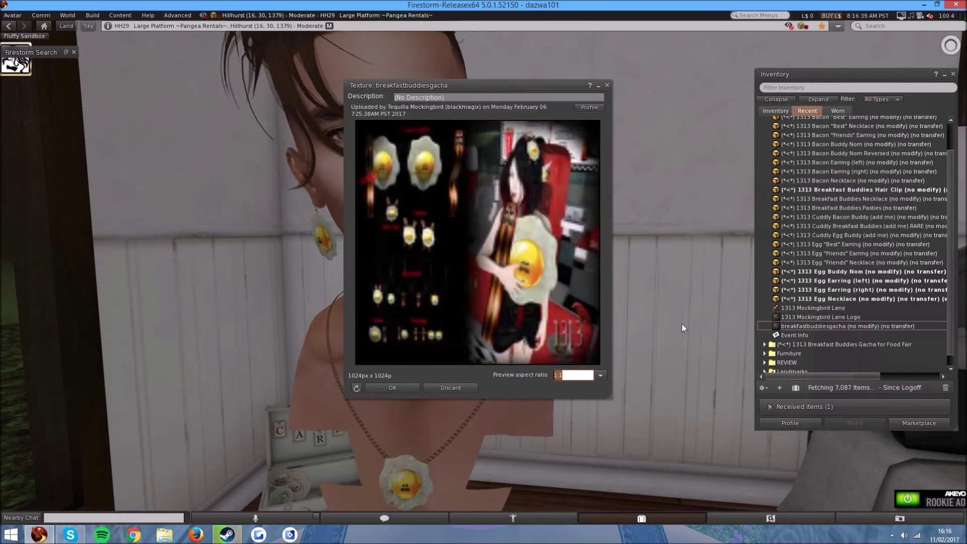
left_click_drag(617, 397, 846, 479)
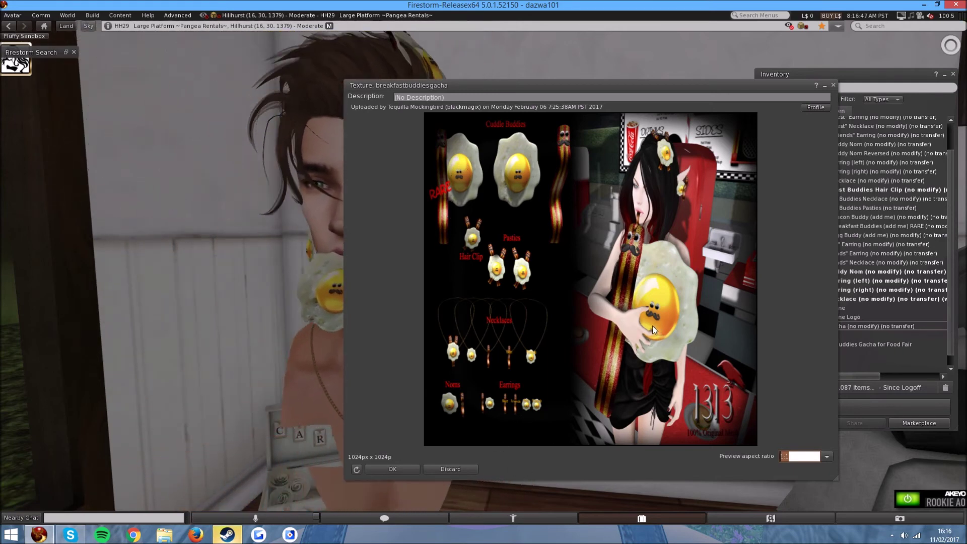
left_click(833, 85)
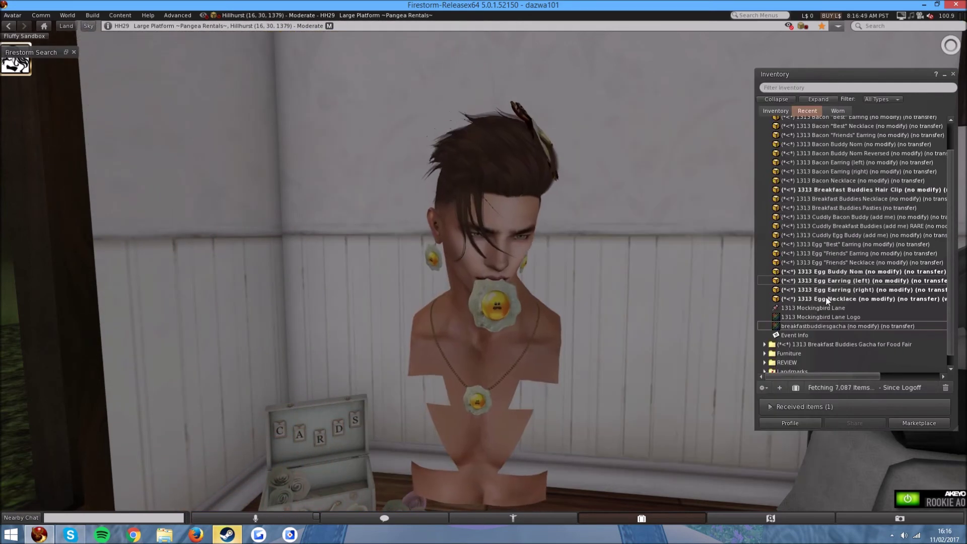
Read the Event Info notecard about the gacha event dates, then delete it
double_click(805, 337)
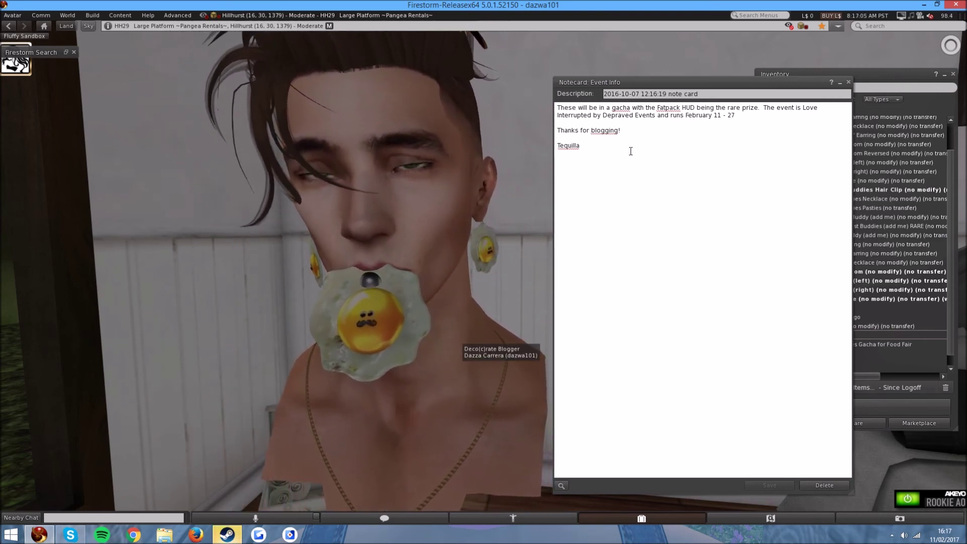
left_click(823, 485)
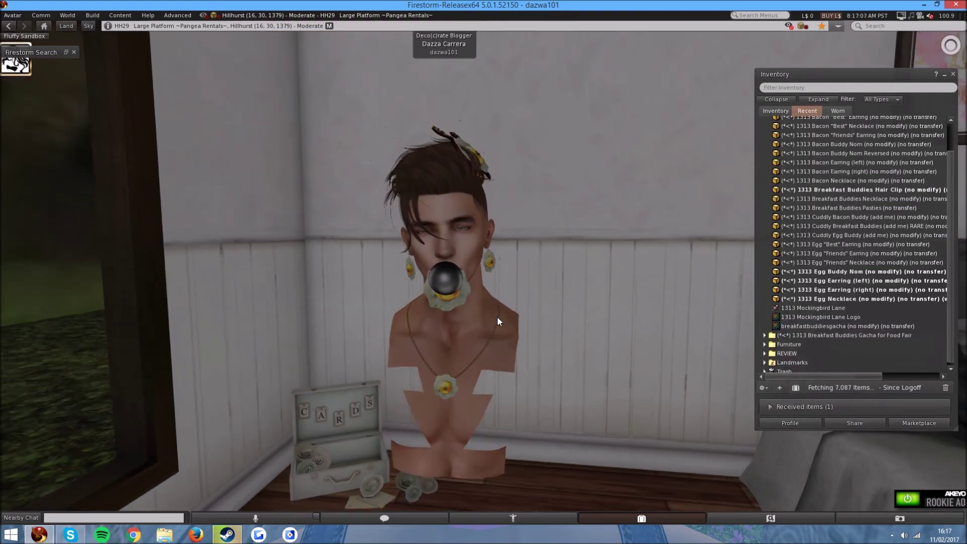